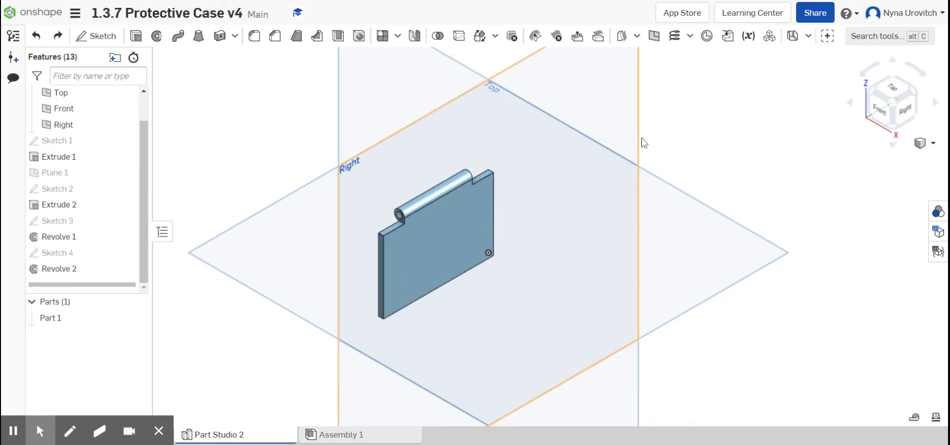
- Create a reference plane offset 0 mm from the plate's narrow front end face
scroll(599, 247, "up", 3)
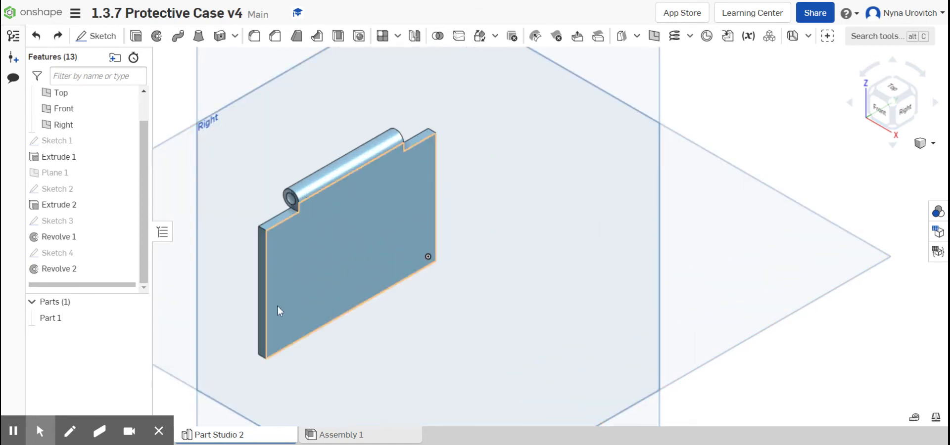
scroll(234, 323, "up", 1)
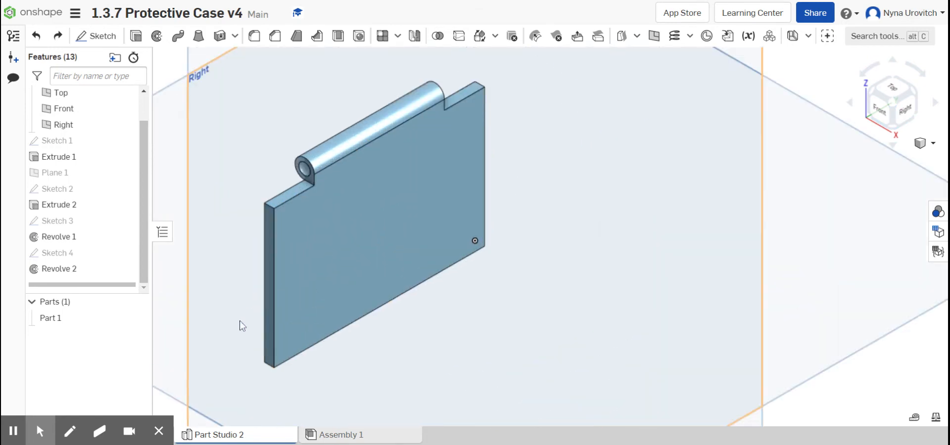
left_click(270, 322)
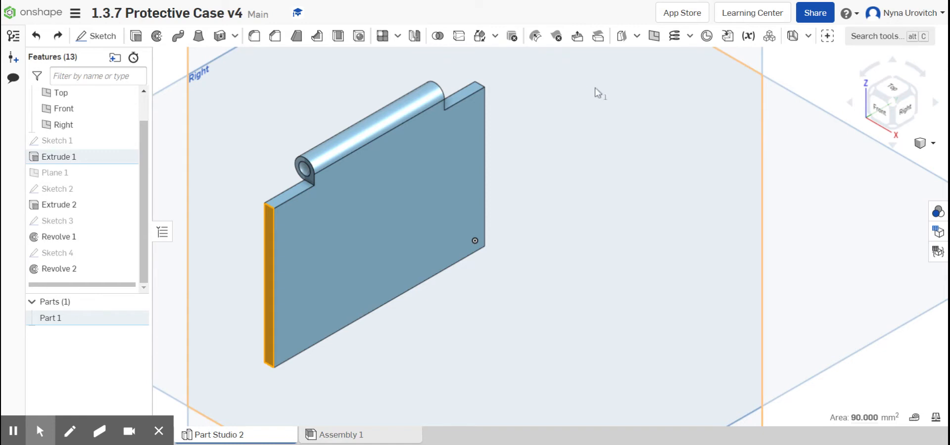
left_click(653, 36)
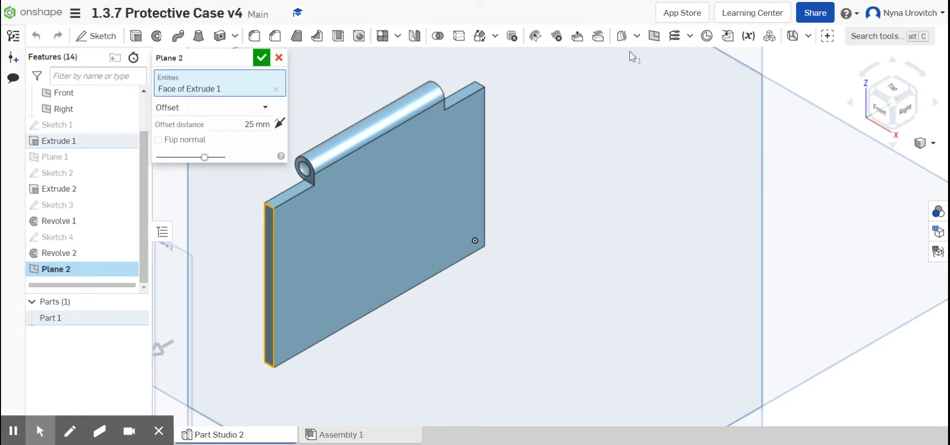
left_click(255, 124)
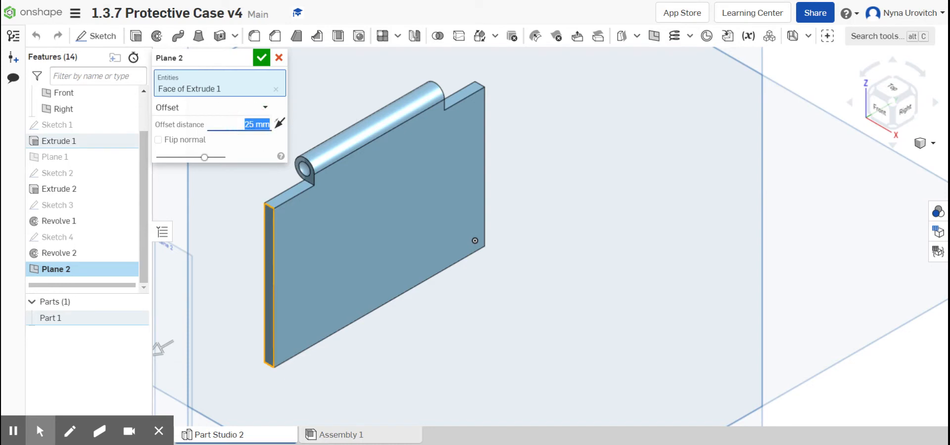
type("0")
key("Return")
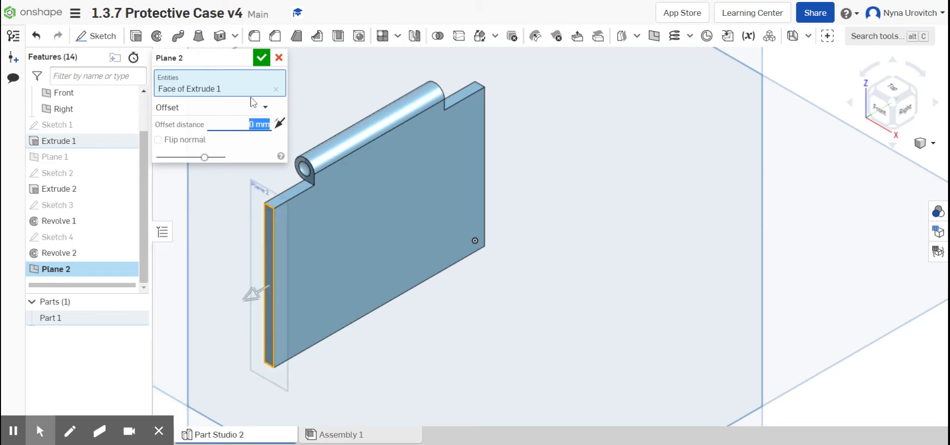
left_click(261, 58)
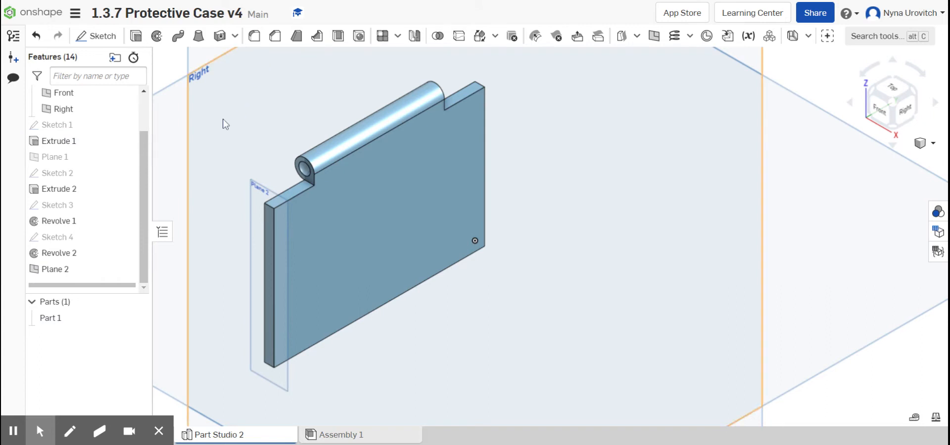
- Start a sketch on the new Plane 2 and view the plate's lower end from the front
left_click(110, 40)
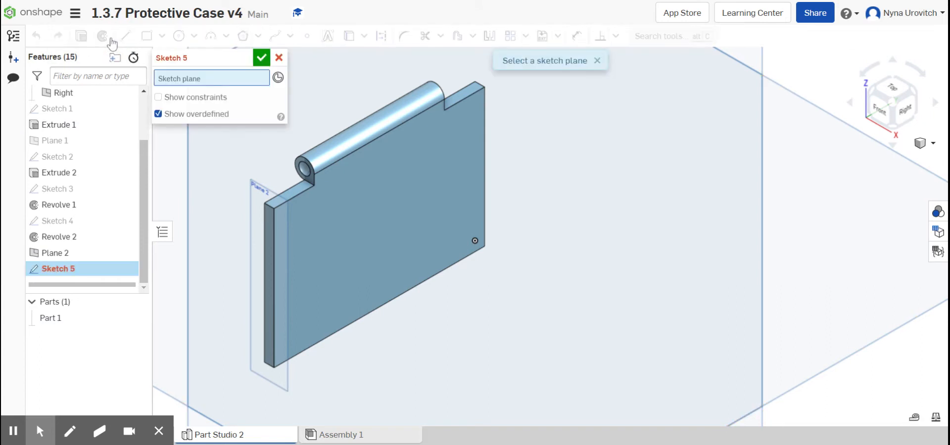
left_click(80, 252)
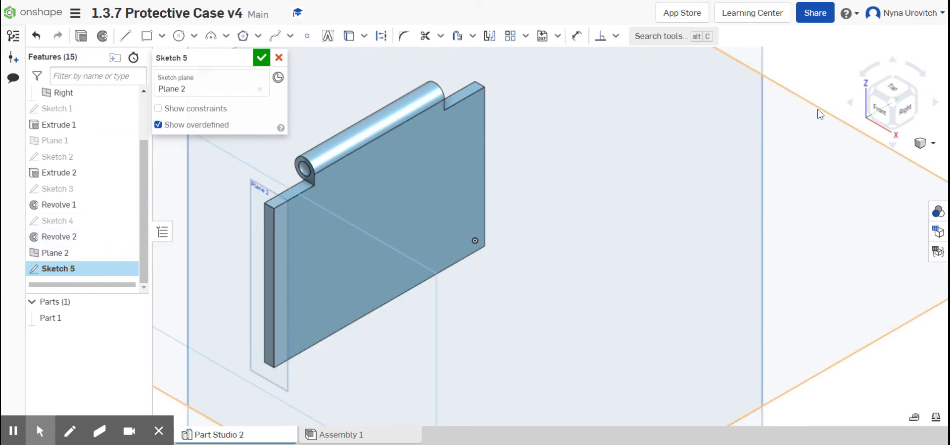
left_click(881, 114)
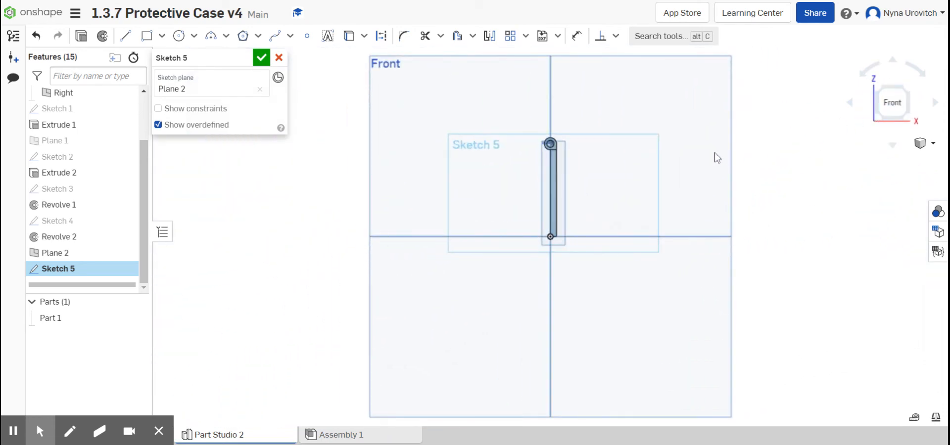
scroll(714, 152, "up", 5)
mouse_move(561, 168)
middle_mouse_down()
mouse_move(630, 83)
mouse_move(630, 101)
middle_mouse_up()
scroll(635, 169, "up", 2)
scroll(635, 169, "up", 1)
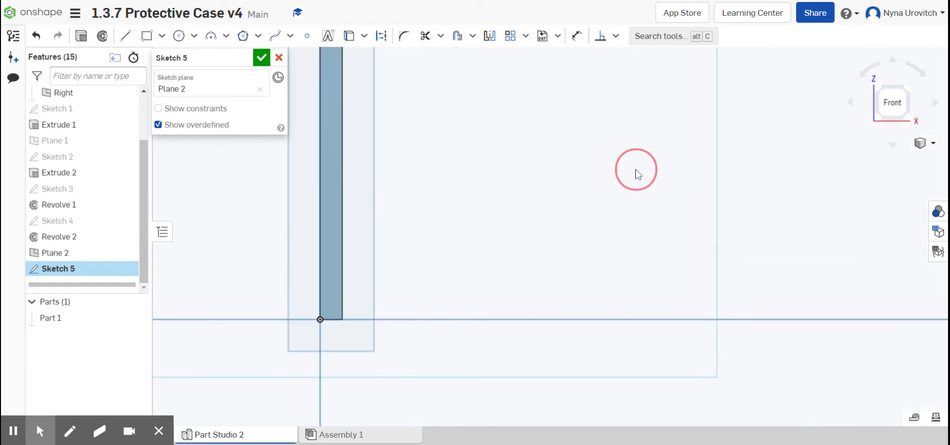
mouse_move(636, 169)
middle_mouse_down()
mouse_move(675, 132)
mouse_move(709, 118)
middle_mouse_up()
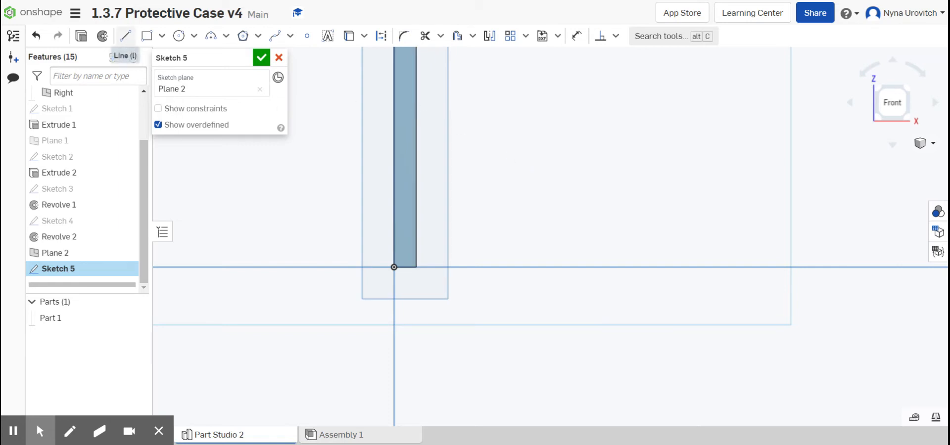
- Draw a closed hooked clip profile from the origin below the plate, about 16.7 mm long, with a slanted tip, ending on the plate's bottom edge
left_click(126, 37)
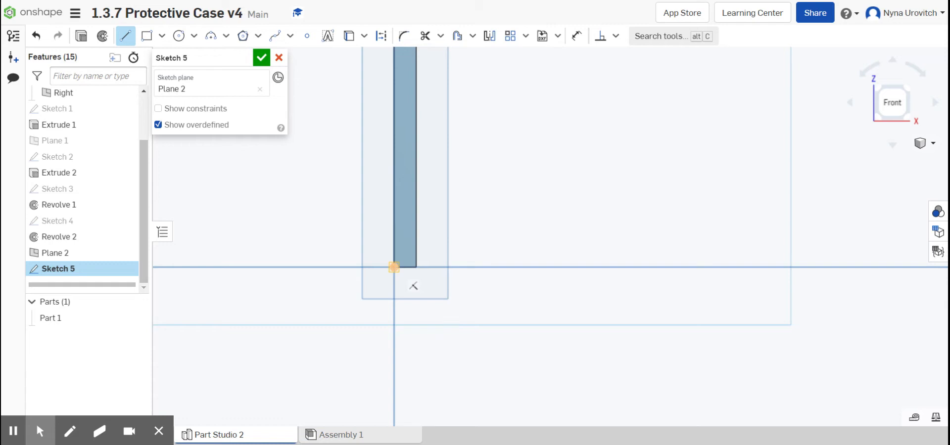
left_click(394, 267)
left_click(394, 276)
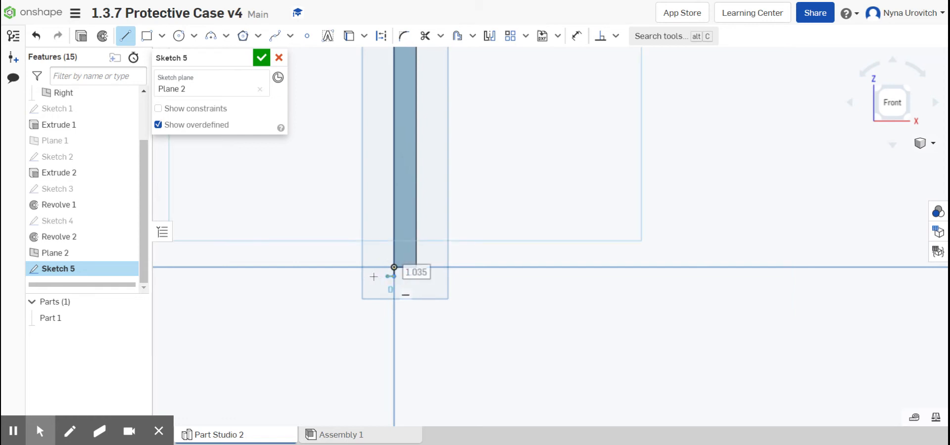
left_click(292, 276)
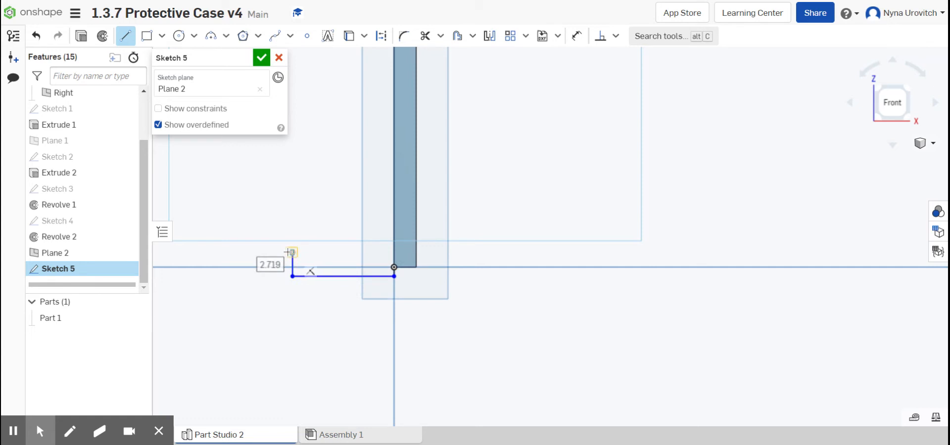
left_click(292, 252)
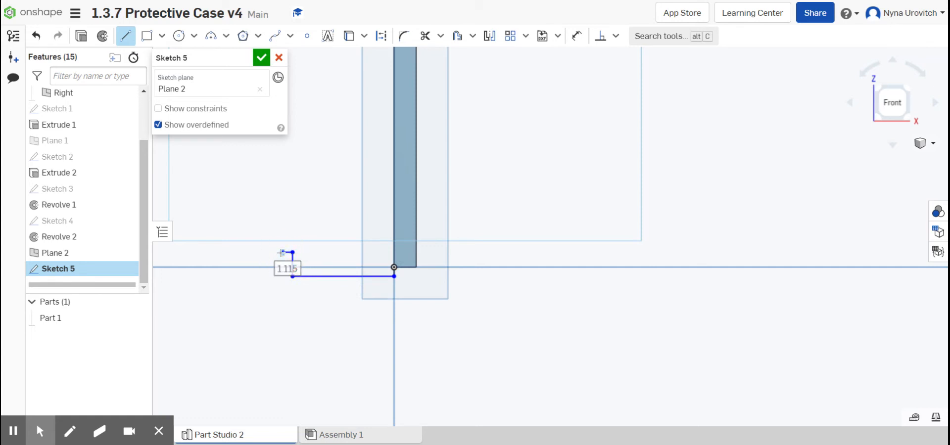
left_click(283, 253)
left_click(267, 283)
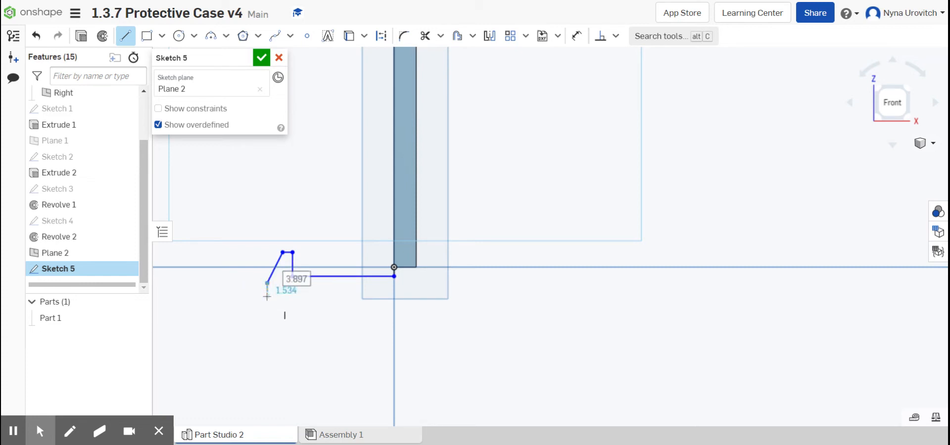
left_click(267, 295)
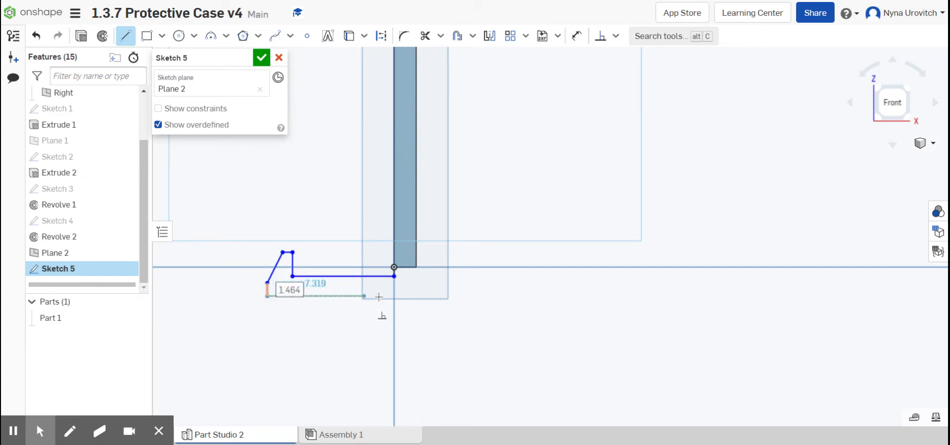
left_click(418, 297)
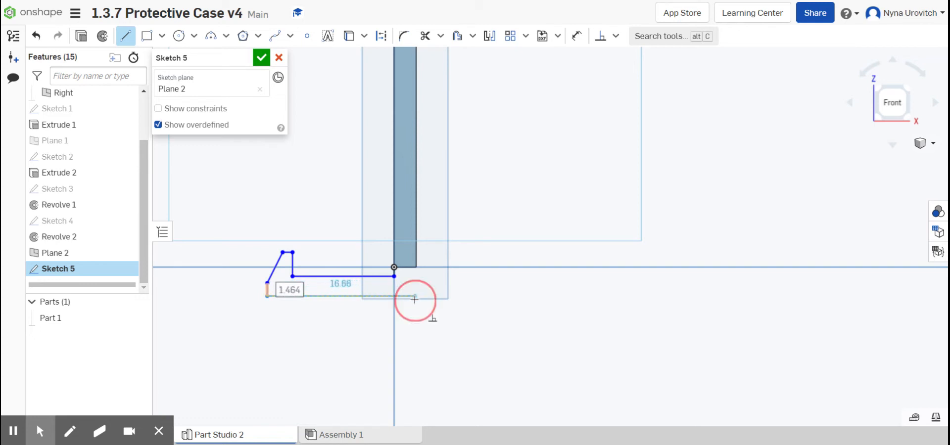
left_click(417, 267)
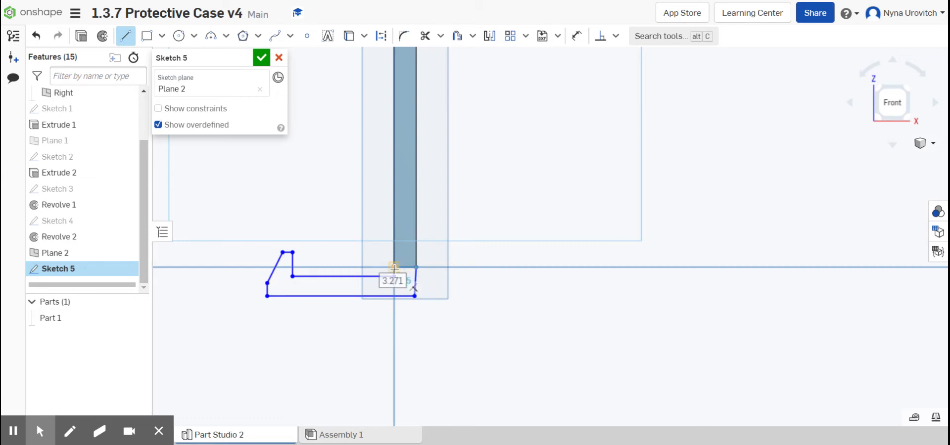
left_click(394, 267)
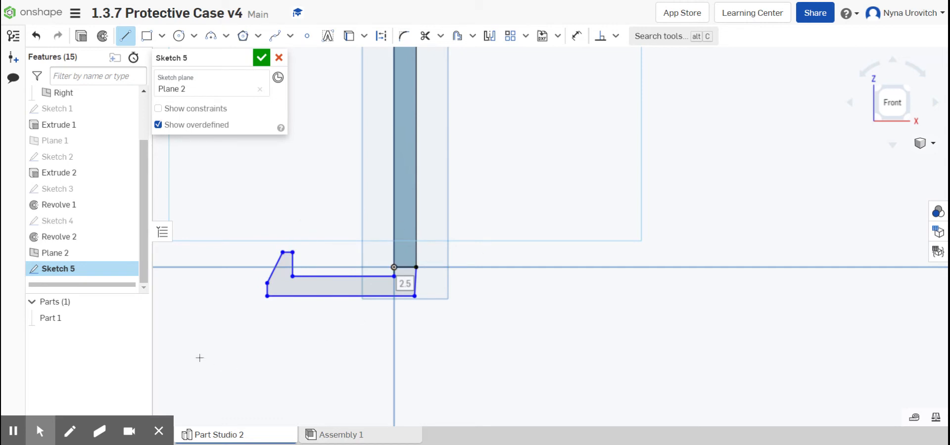
- Apply perpendicular constraints to the clip profile's four square corners: both beside the plate, the inner hook corner and the outer lower corner
scroll(210, 316, "up", 2)
scroll(210, 317, "up", 2)
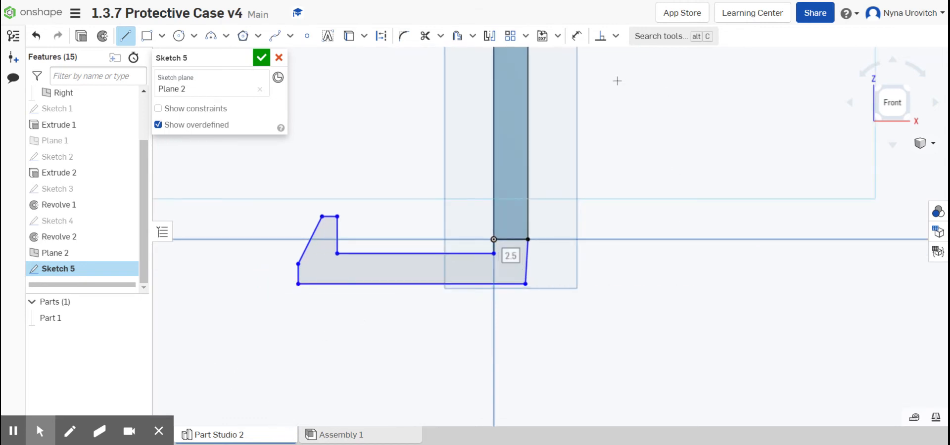
left_click(602, 37)
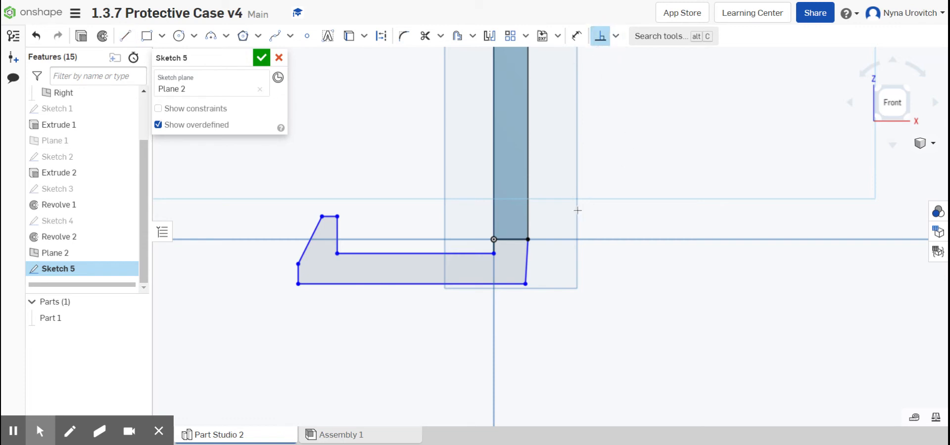
left_click(525, 265)
left_click(503, 285)
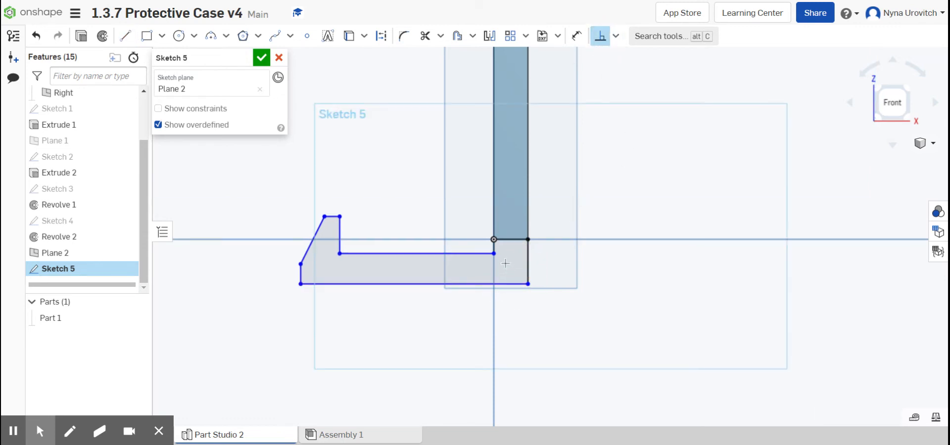
left_click(495, 246)
left_click(480, 254)
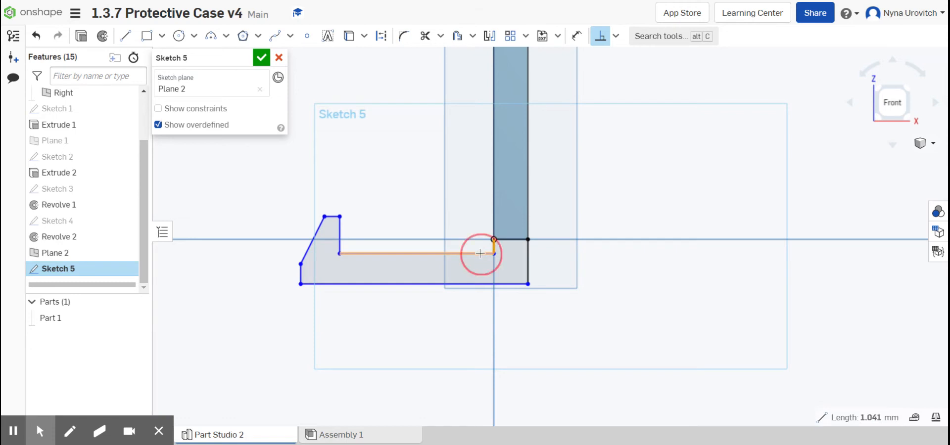
left_click(362, 253)
left_click(340, 233)
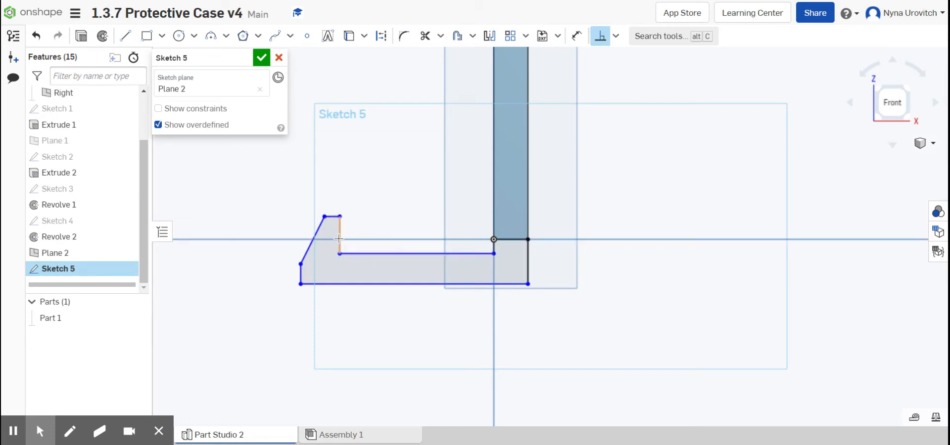
left_click(301, 274)
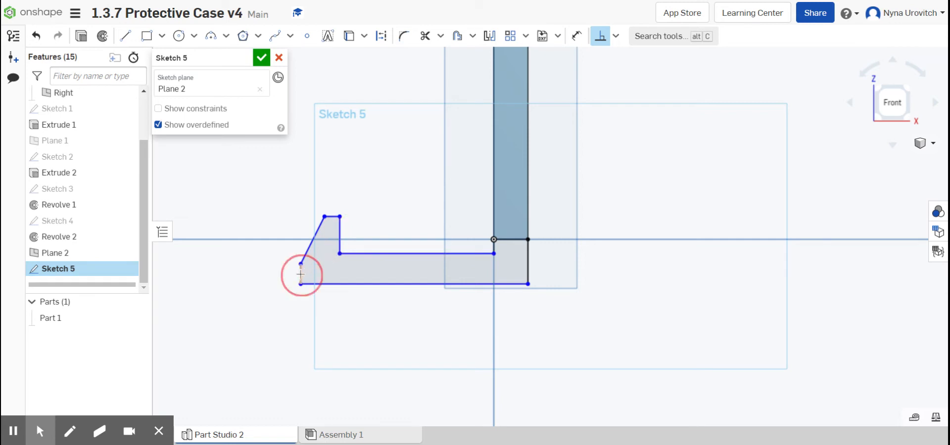
left_click(326, 284)
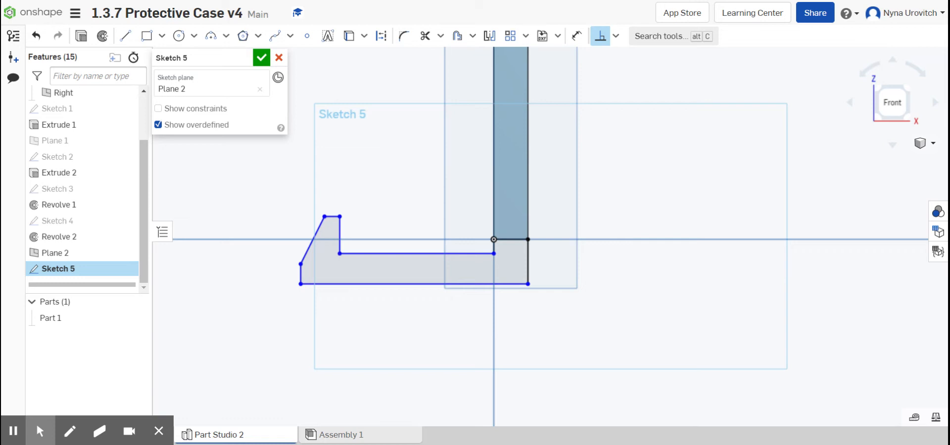
- Dimension the short vertical line below the origin to 0.3 mm
scroll(618, 179, "up", 3)
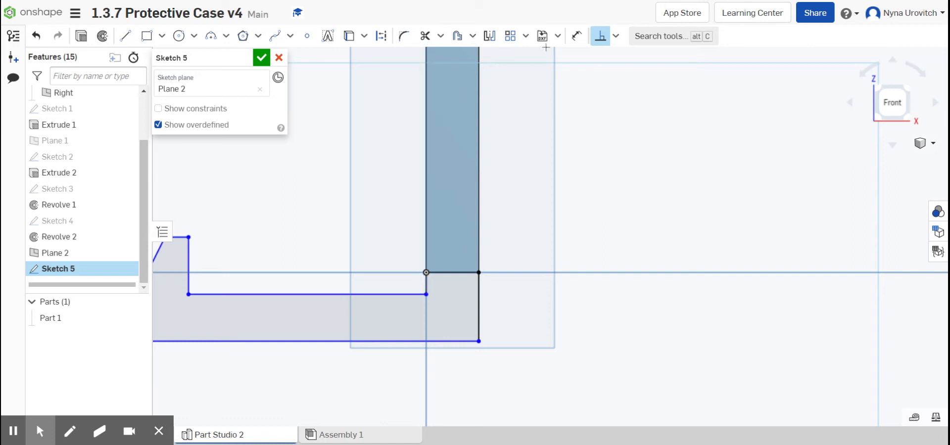
left_click(577, 35)
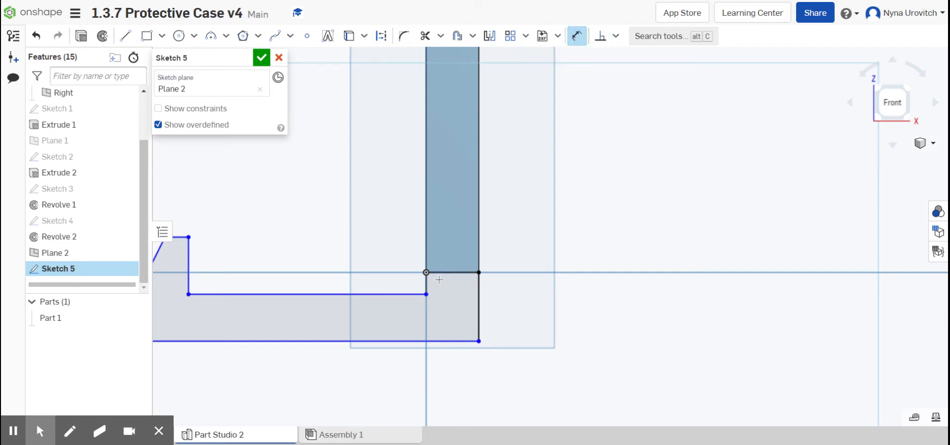
left_click(426, 283)
left_click(395, 286)
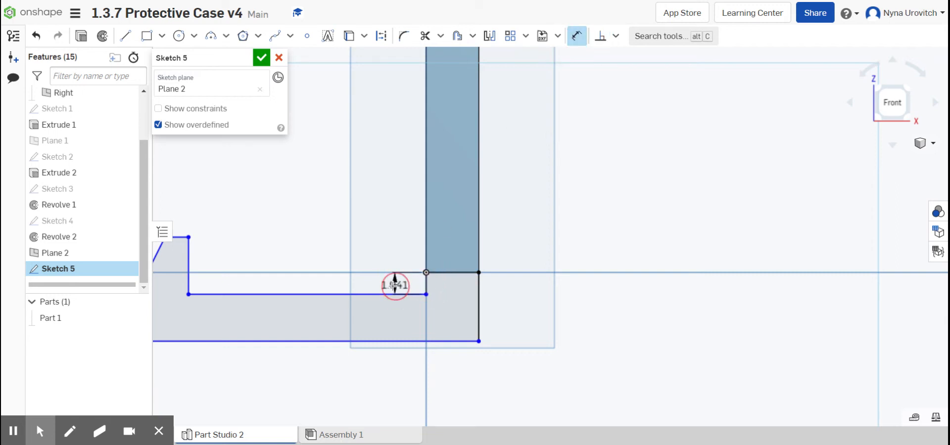
key("BackSpace")
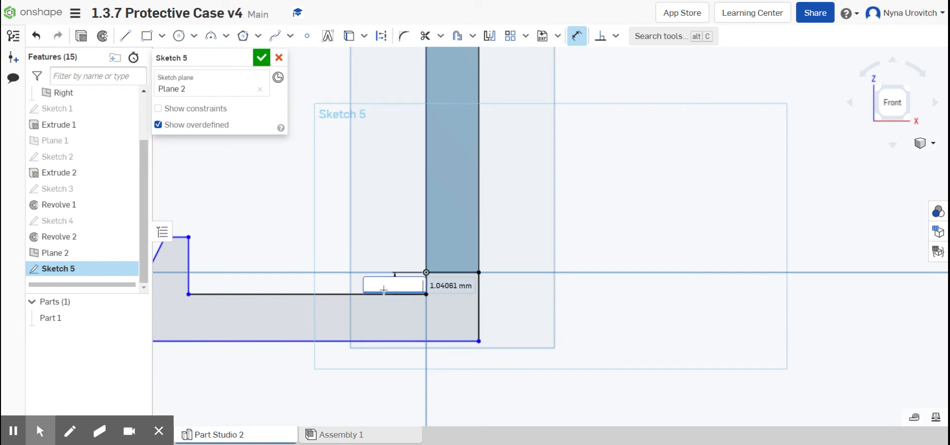
key("Return")
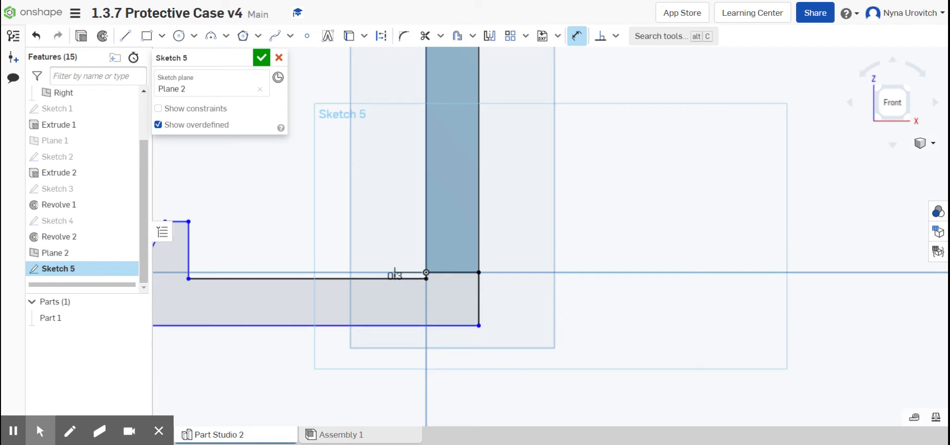
- Dimension the clip profile's long outer bottom edge to 15 mm
left_click(248, 327)
left_click(249, 355)
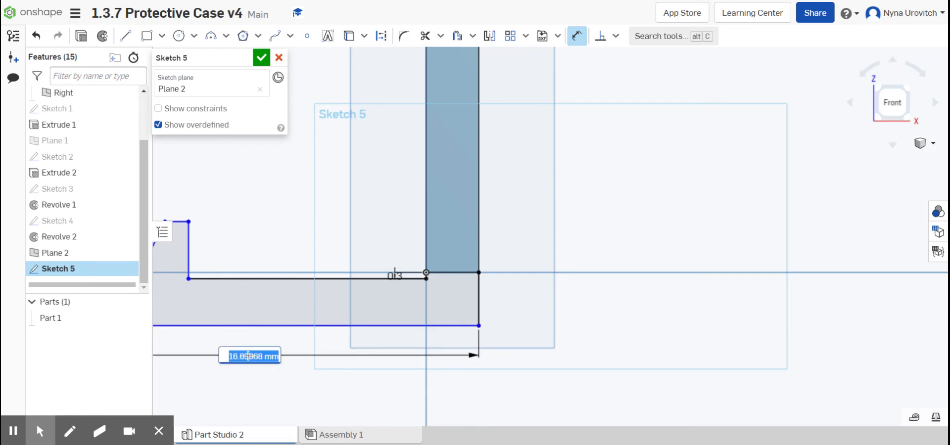
key("BackSpace")
type("15")
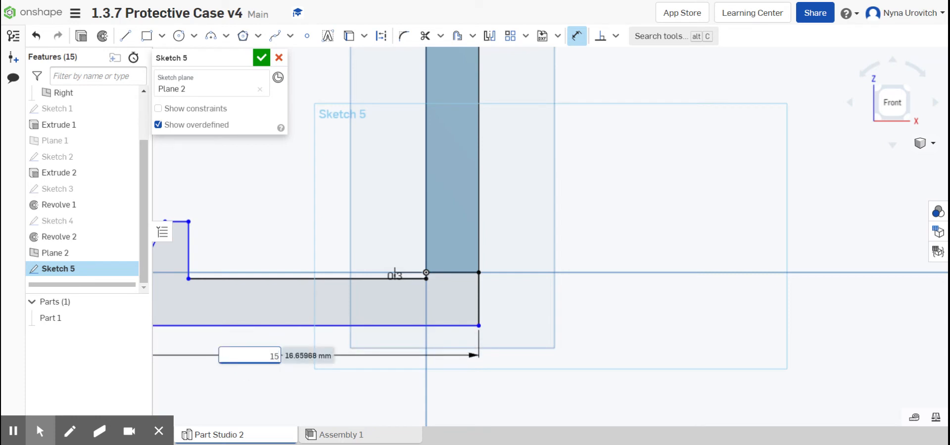
key("Return")
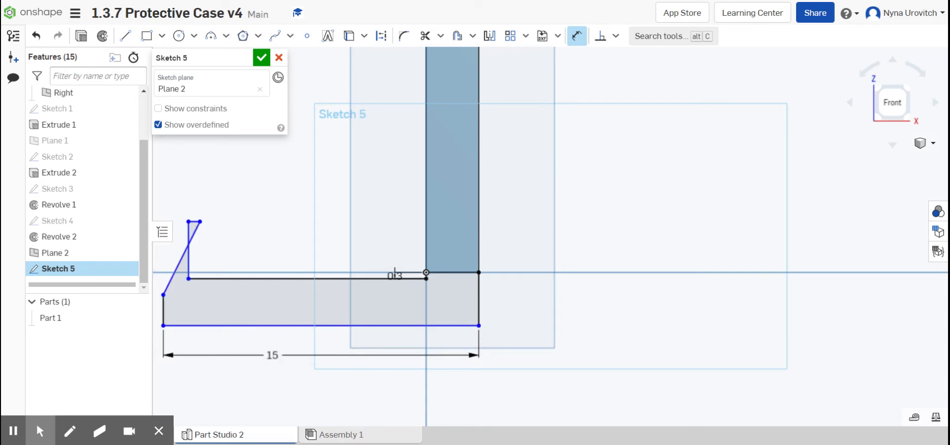
- Dimension the short vertical edge at the clip's hook end, below the slanted line, to 0.7 mm
left_click(165, 314)
left_click(181, 311)
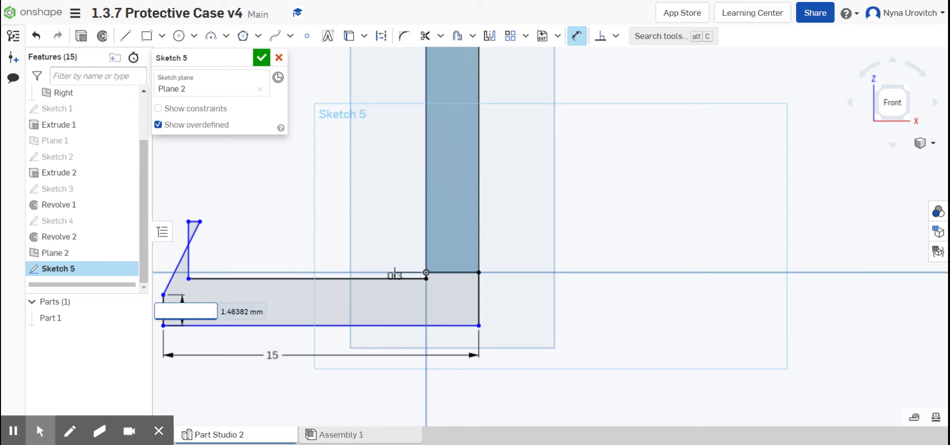
type(".7")
key("Return")
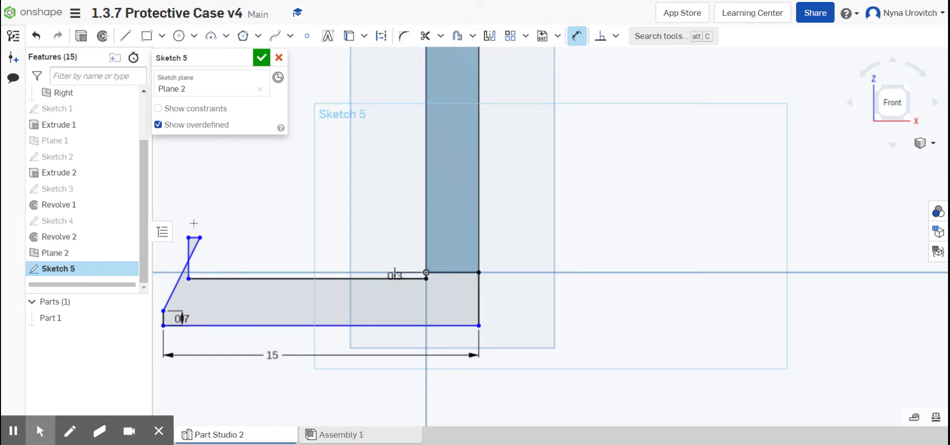
- Dimension the clip's inner horizontal edge, between the plate side and the hook, to 10.5 mm
left_click(265, 277)
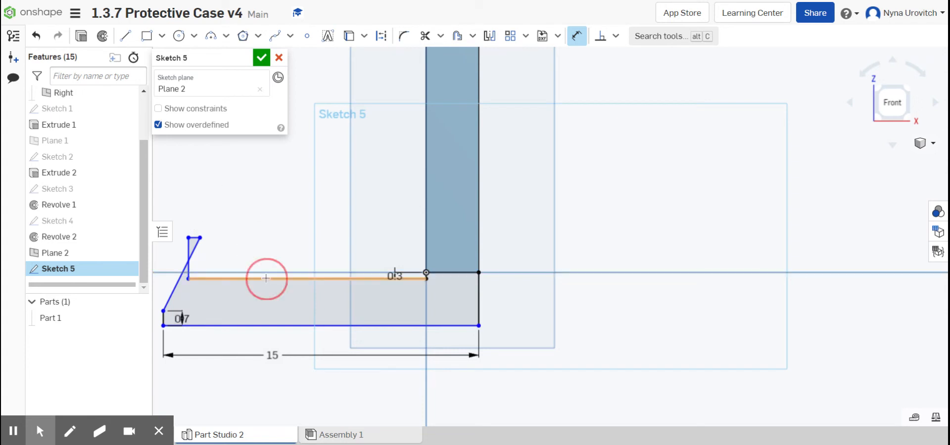
left_click(263, 243)
key("BackSpace")
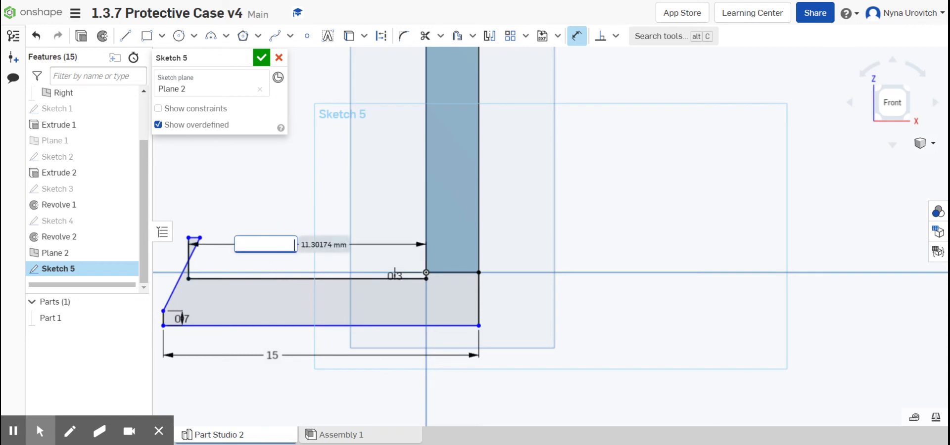
type("10.5")
key("Return")
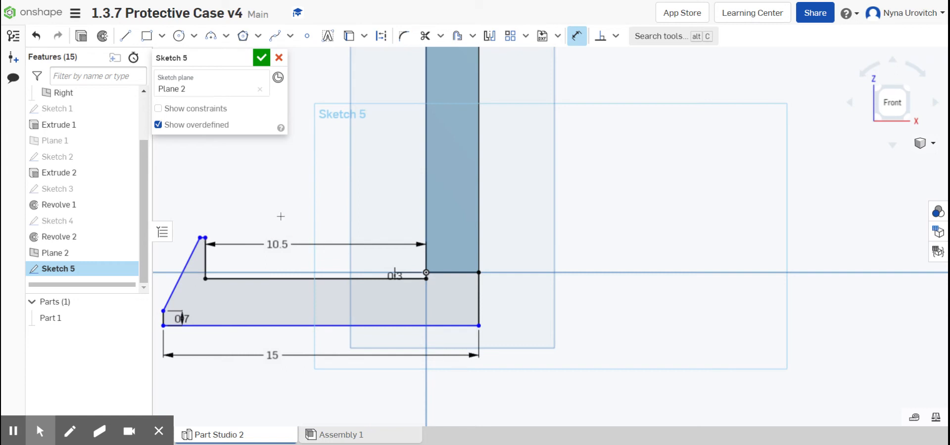
- Dimension the hook's inner vertical edge to 2.5 mm
left_click(207, 272)
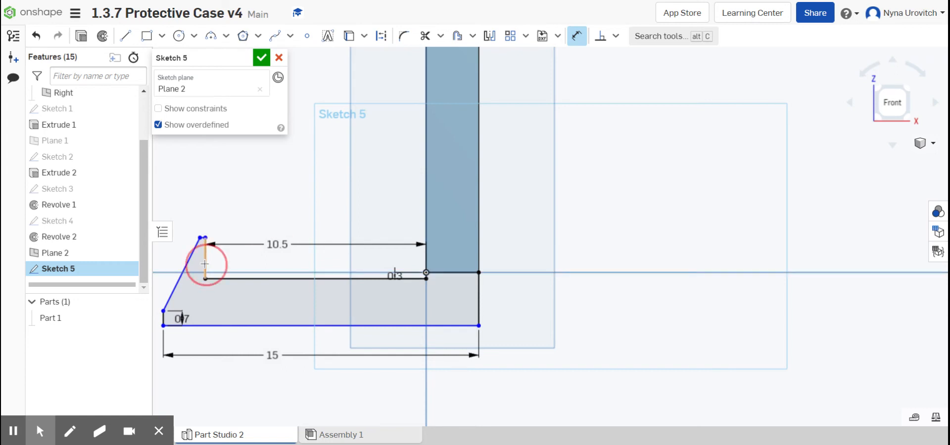
left_click(204, 238)
left_click(229, 261)
type("2")
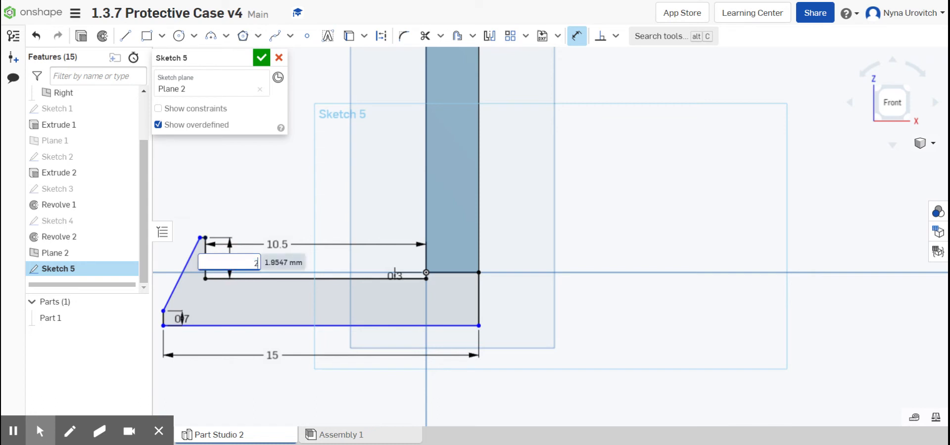
type(".5")
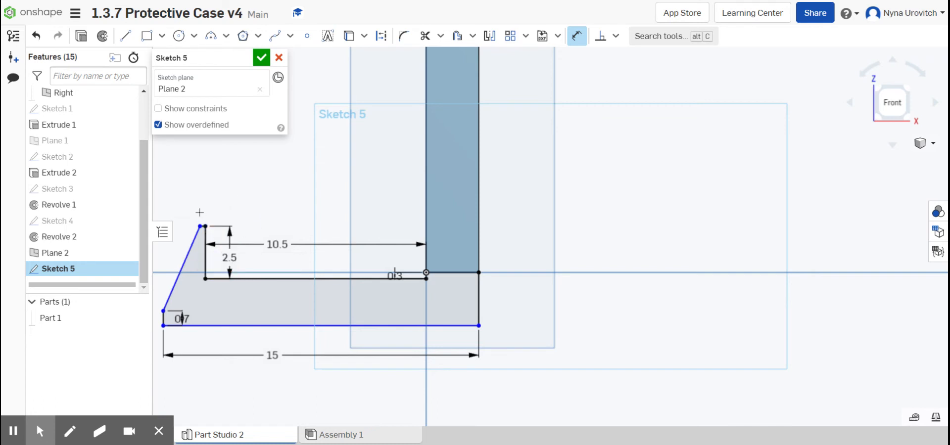
- Dimension the short horizontal edge at the tip of the hook to 1 mm
scroll(220, 232, "up", 1)
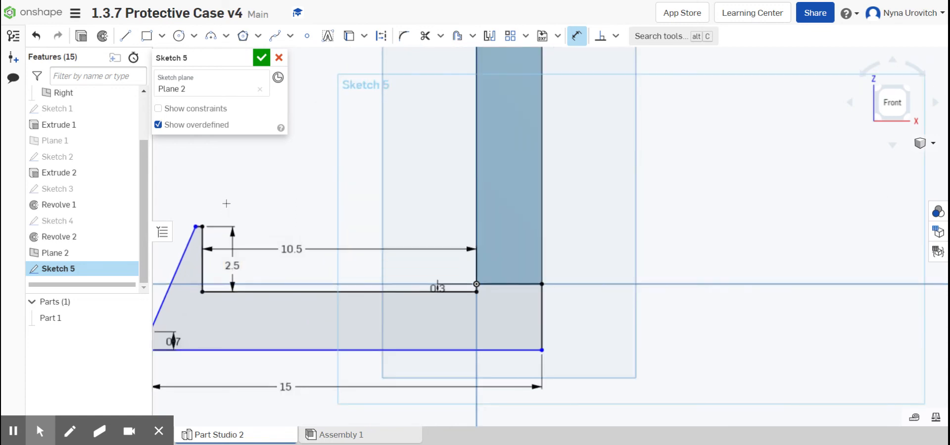
middle_click_drag(227, 204, 299, 196)
scroll(299, 196, "up", 1)
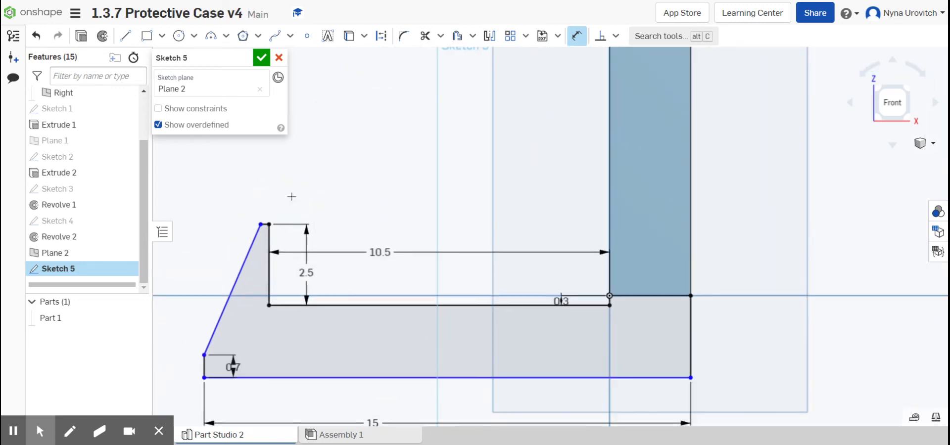
scroll(270, 216, "up", 3)
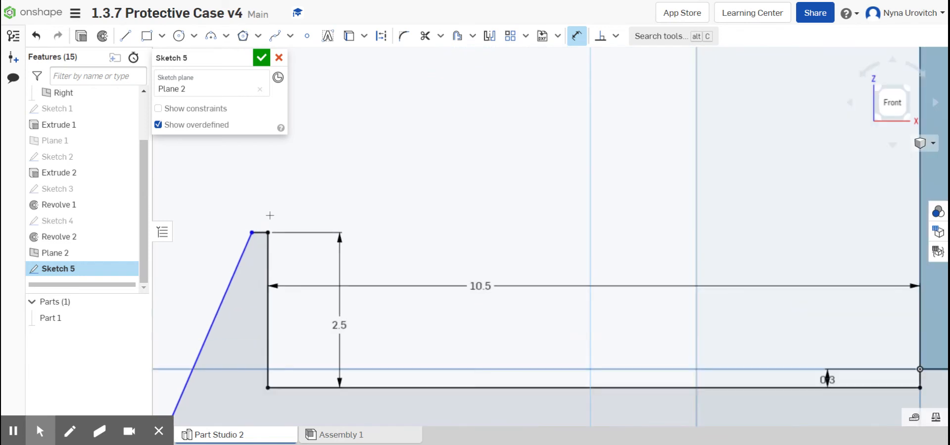
double_click(261, 217)
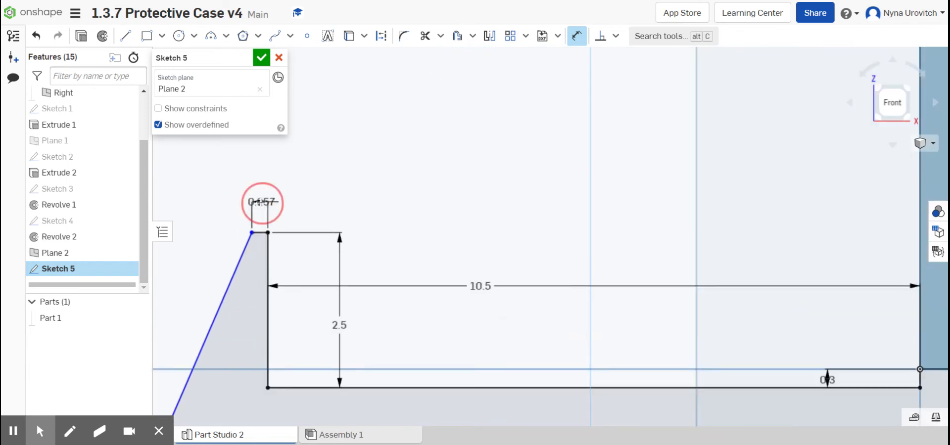
type("1")
key("Return")
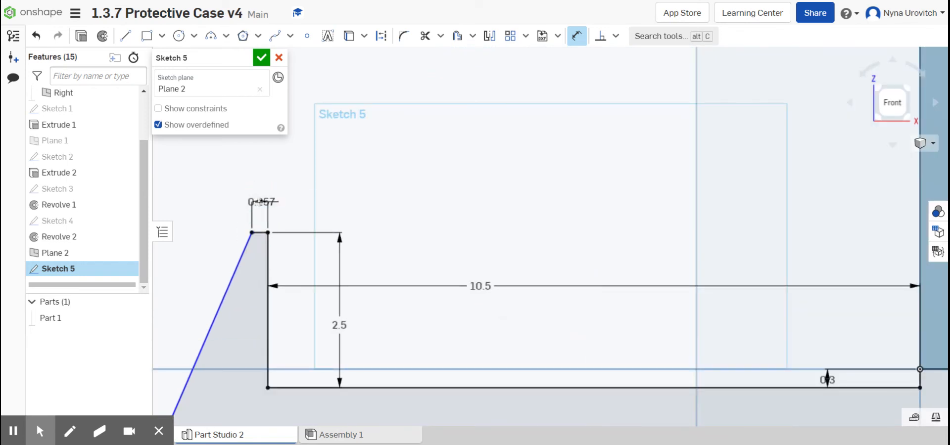
- Add a 2 mm horizontal dimension between the lower end of the slanted line and the hook's inner corner
scroll(257, 269, "down", 3)
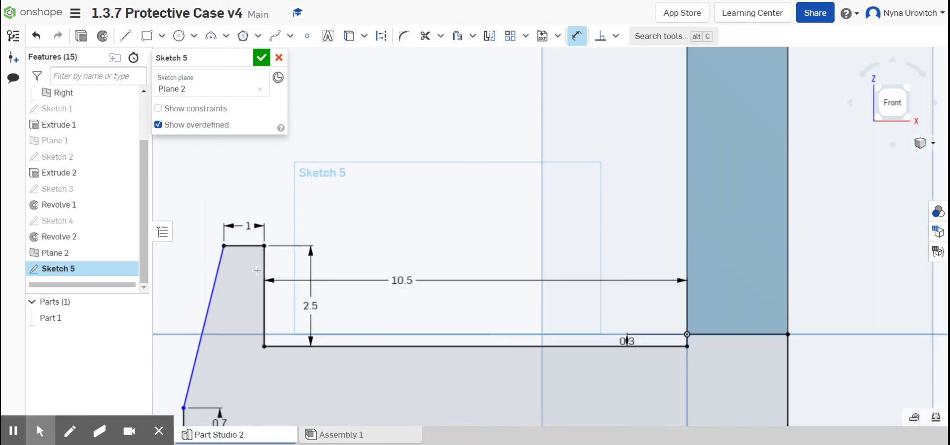
mouse_move(257, 269)
middle_mouse_down()
mouse_move(270, 162)
mouse_move(277, 178)
middle_mouse_up()
scroll(276, 177, "up", 1)
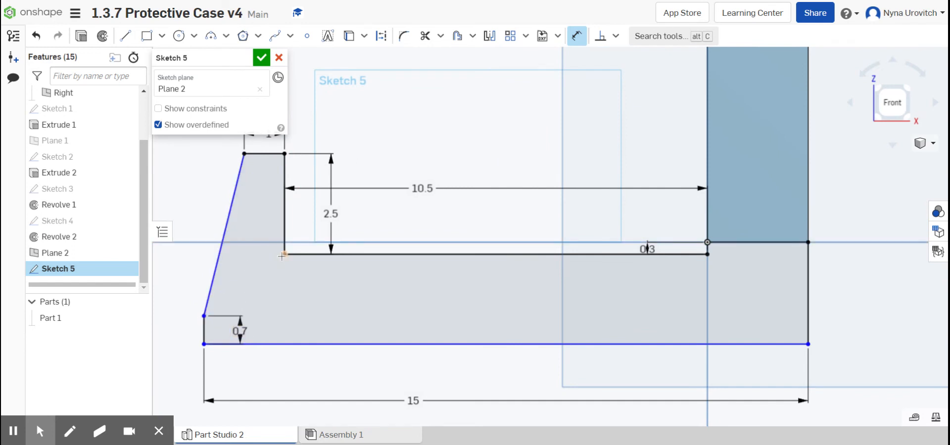
left_click(204, 316)
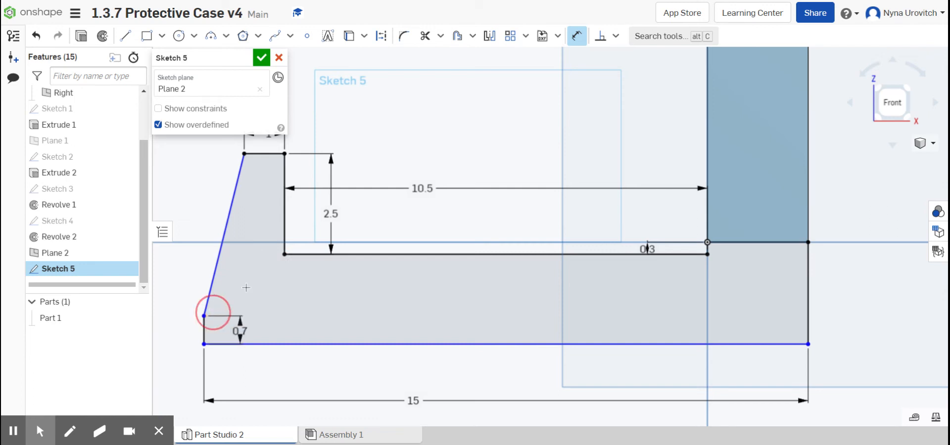
left_click(284, 254)
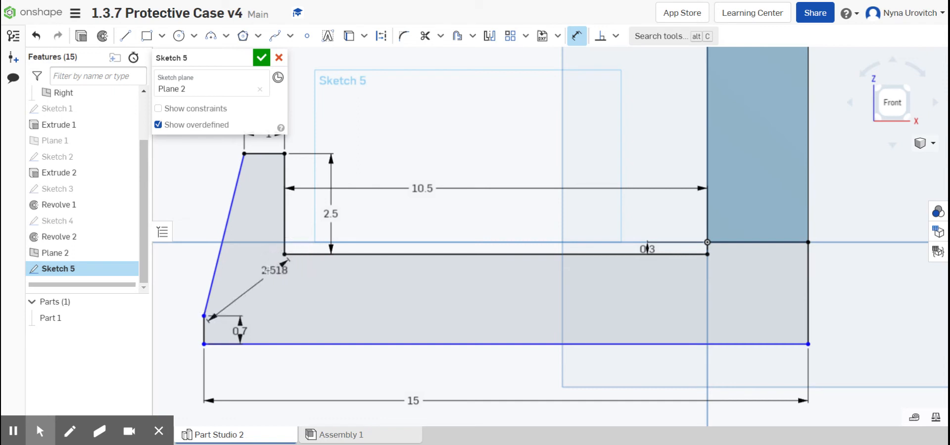
left_click(243, 252)
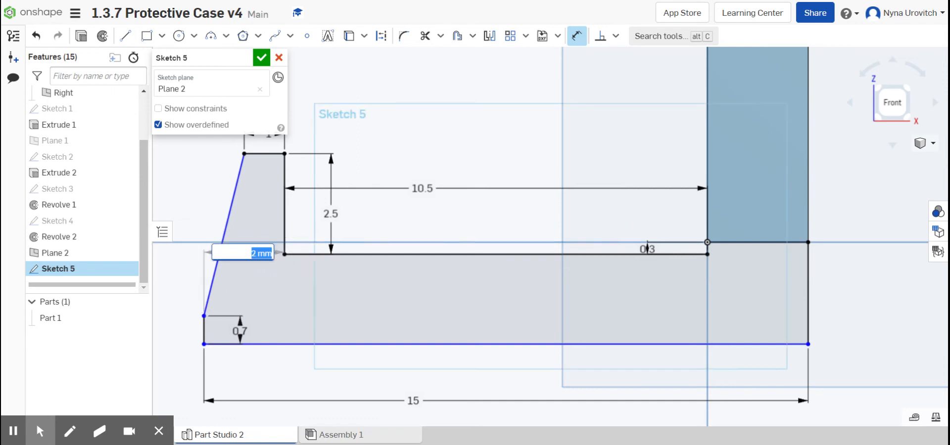
type("2")
key("Return")
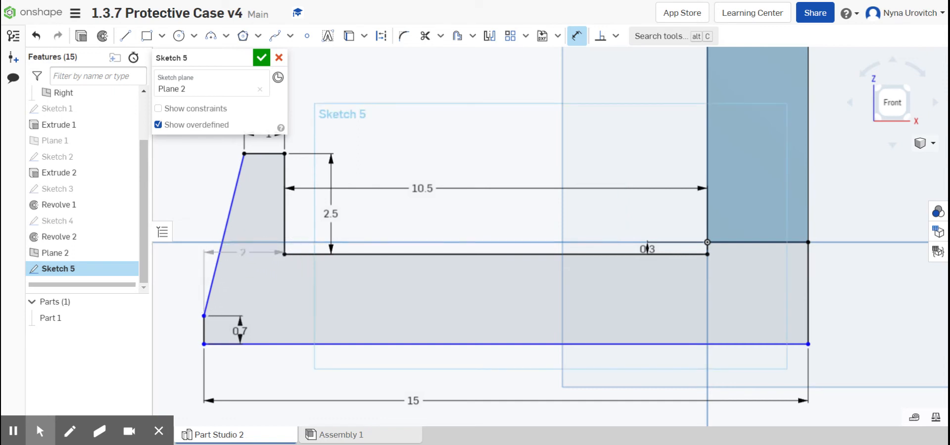
- Dimension the clip's vertical outer edge below the plate to 2 mm and finish the sketch
scroll(417, 161, "down", 2)
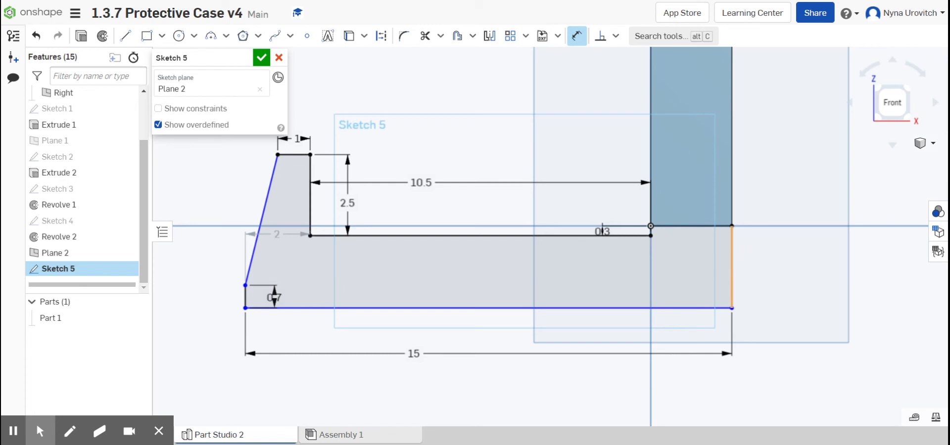
left_click(731, 263)
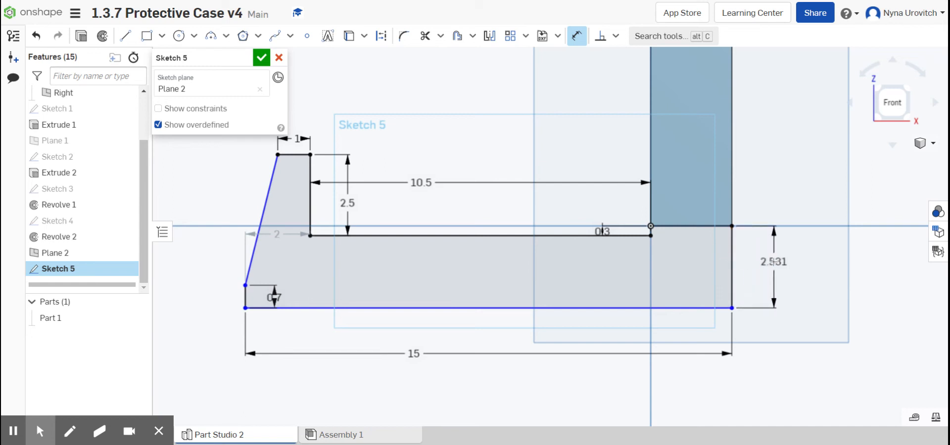
left_click(772, 261)
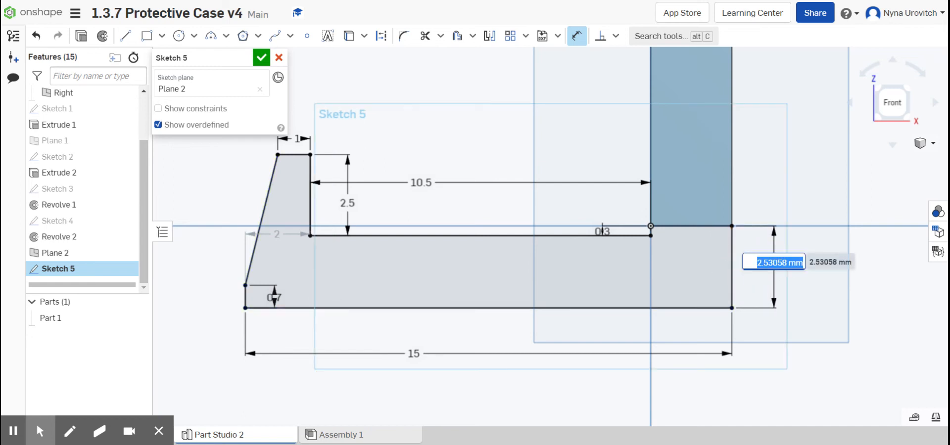
key("BackSpace")
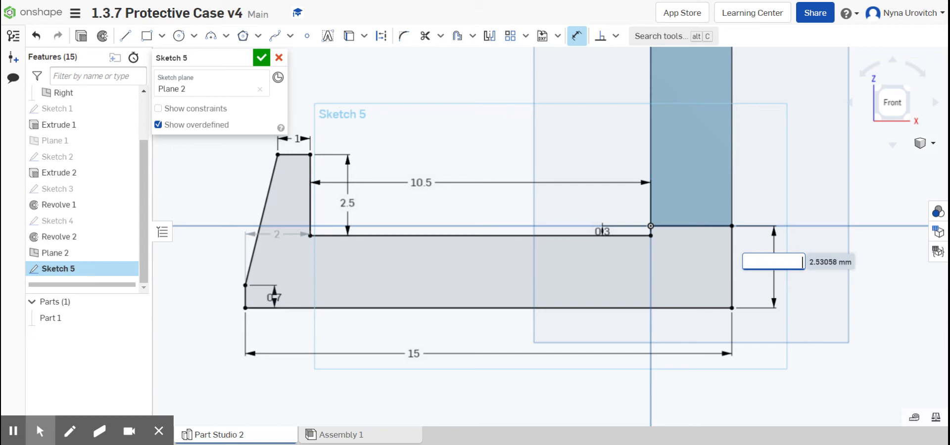
type("2")
key("Return")
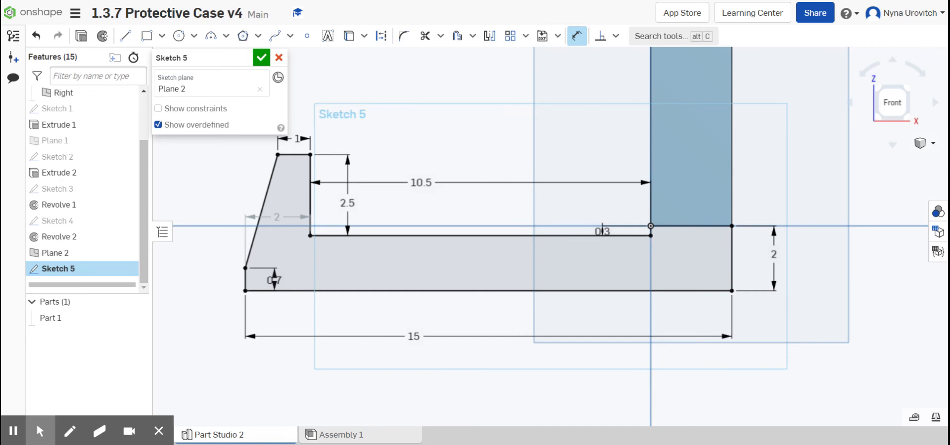
left_click(261, 58)
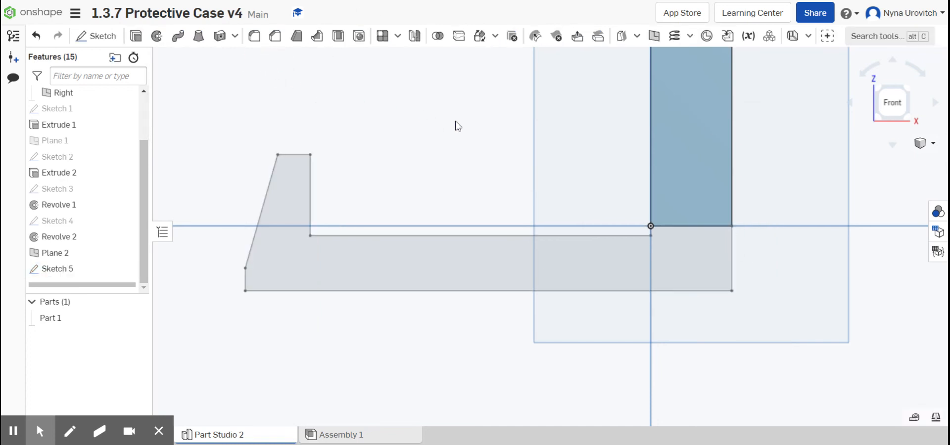
- Offset Plane 2 by 22.5 mm from the plate's end face, with the direction reversed toward the middle of the plate
scroll(455, 125, "down", 3)
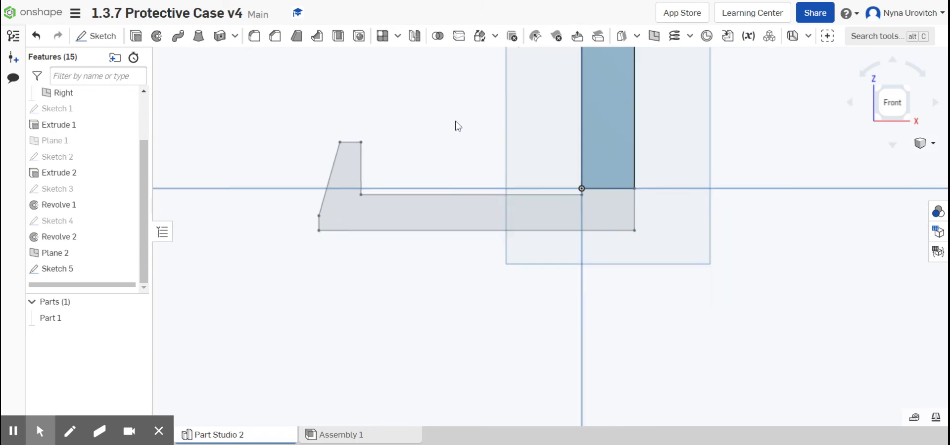
left_click(926, 143)
left_click(903, 162)
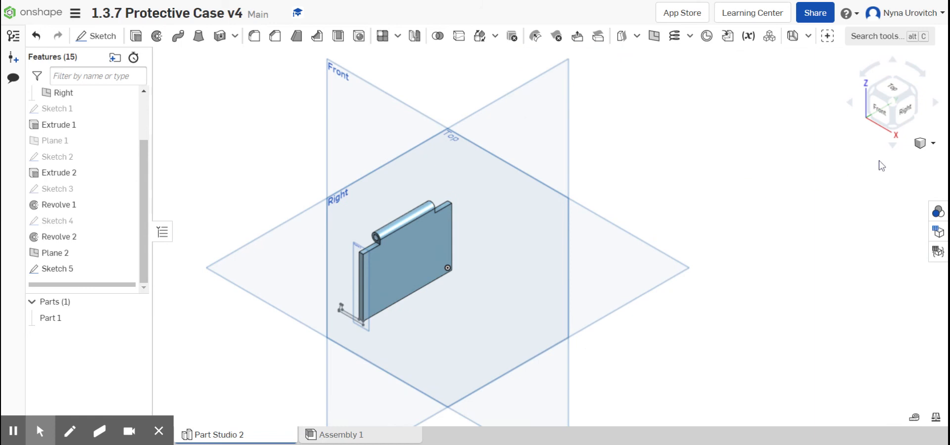
left_click(936, 103)
left_click(935, 102)
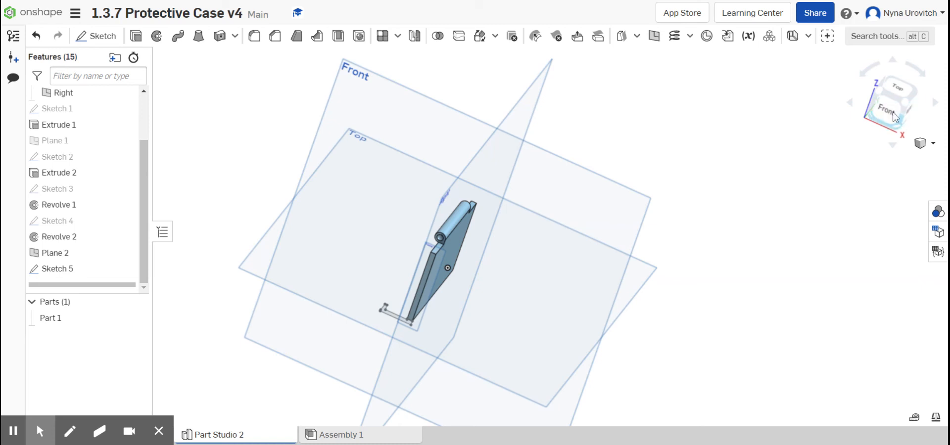
scroll(550, 233, "down", 4)
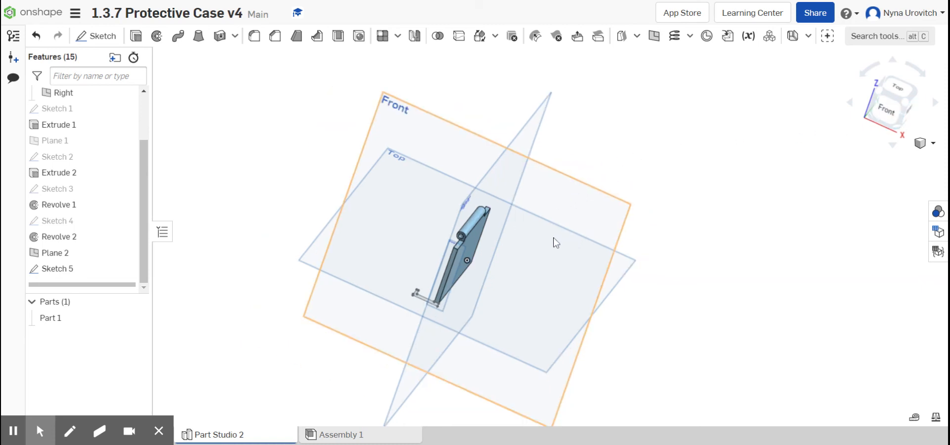
middle_click_drag(555, 240, 577, 158)
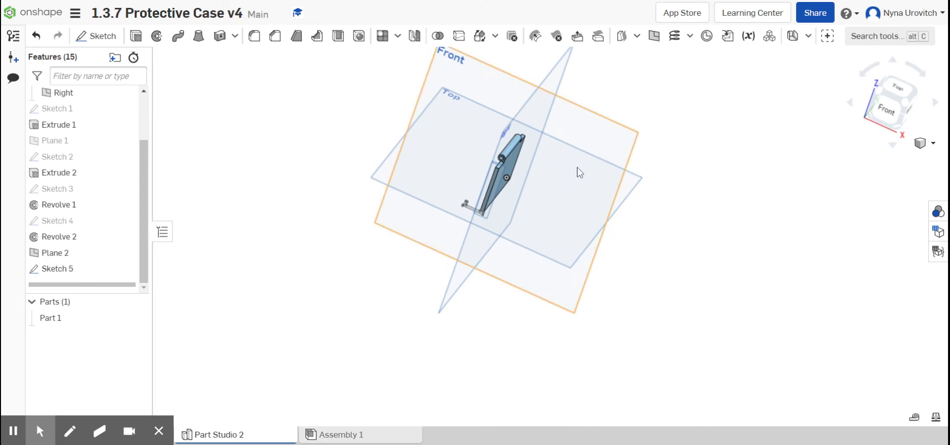
scroll(577, 188, "down", 2)
scroll(577, 187, "up", 8)
middle_click_drag(577, 187, 717, 236)
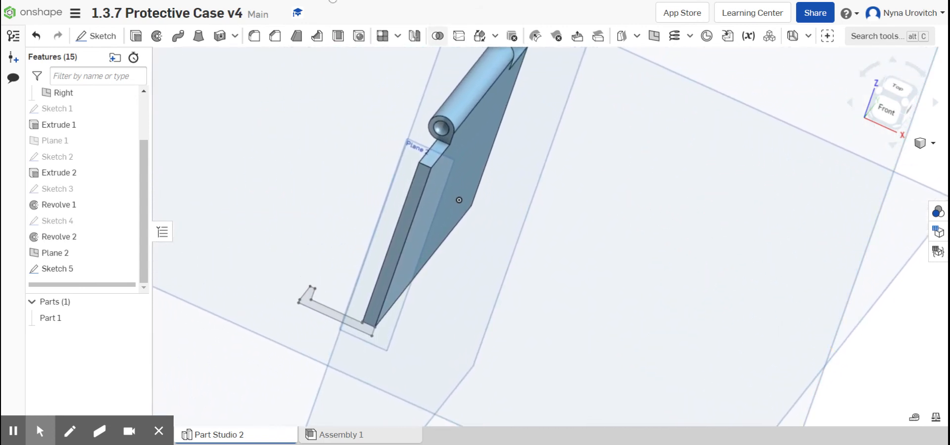
double_click(62, 253)
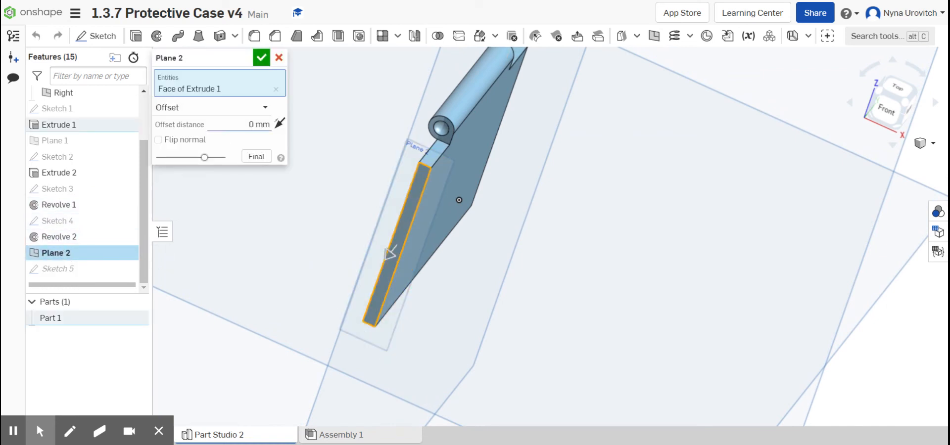
left_click(262, 123)
left_click(252, 124)
type("22.5")
key("Return")
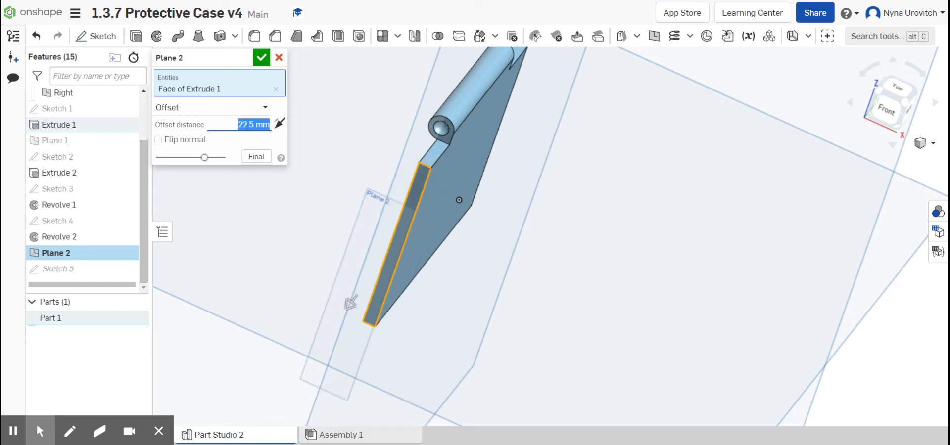
left_click(280, 124)
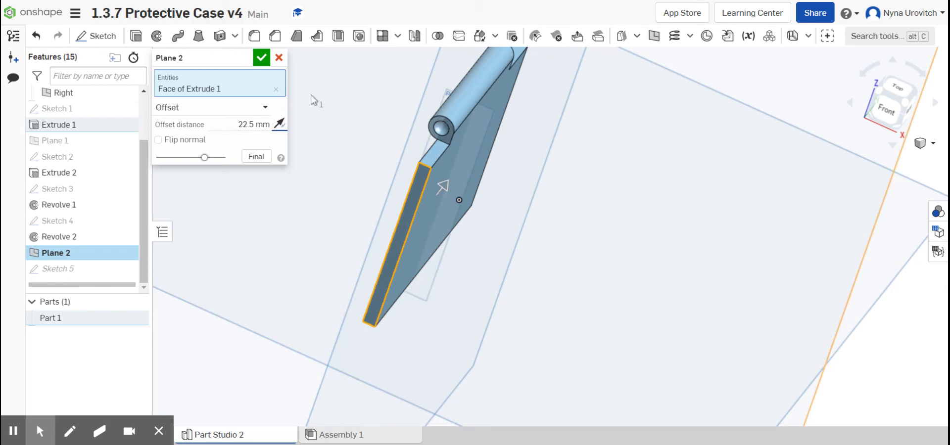
left_click(261, 59)
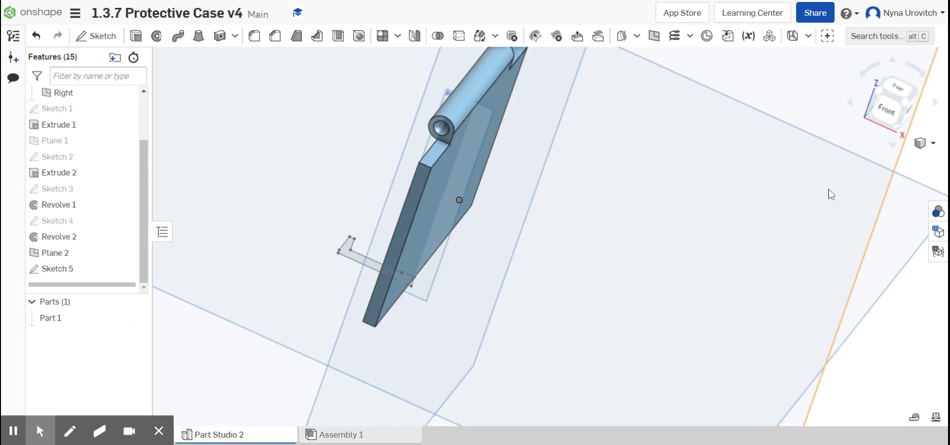
- Extrude the hooked clip profile to a blind depth of 10 mm, adding it to Part 1
left_click(886, 106)
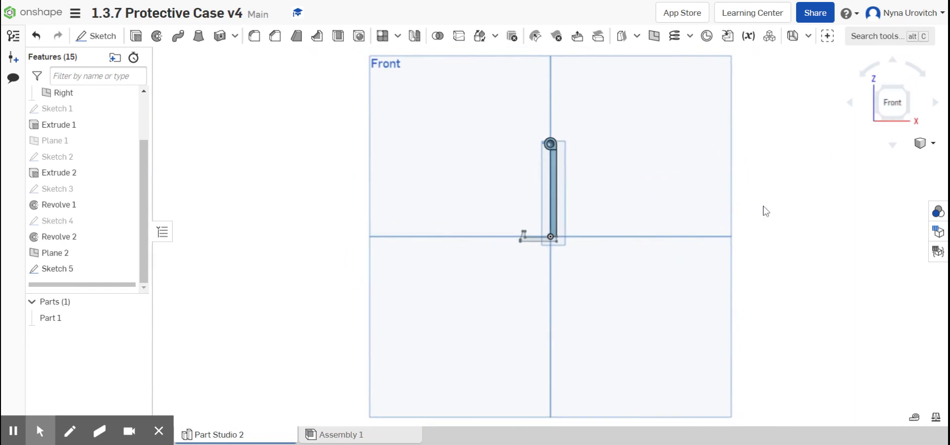
scroll(651, 263, "up", 5)
scroll(612, 253, "up", 1)
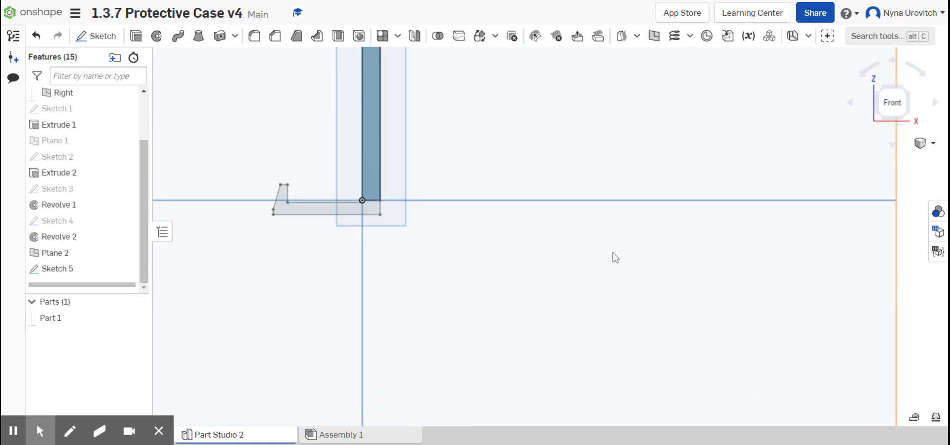
middle_click_drag(613, 253, 745, 295)
scroll(744, 294, "up", 3)
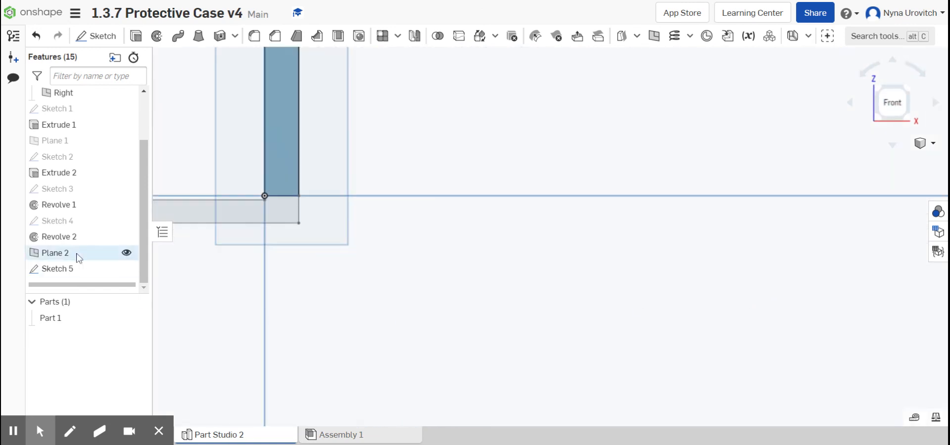
mouse_move(435, 122)
middle_mouse_down()
mouse_move(511, 144)
mouse_move(695, 153)
middle_mouse_up()
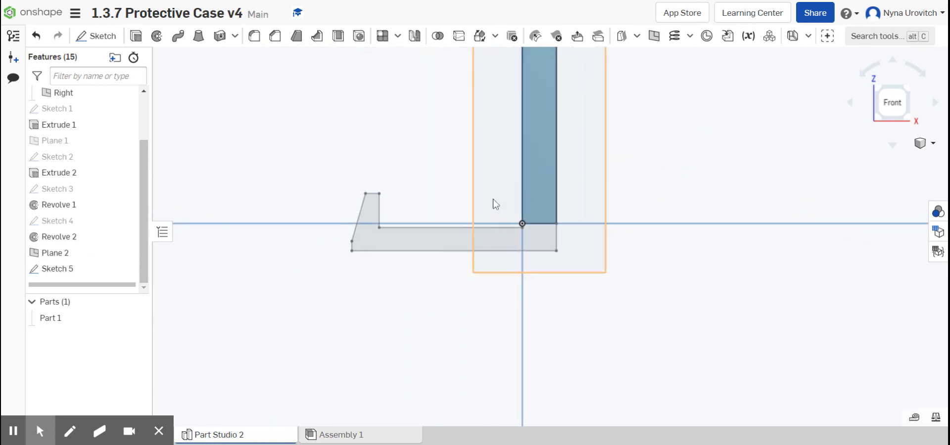
left_click(465, 246)
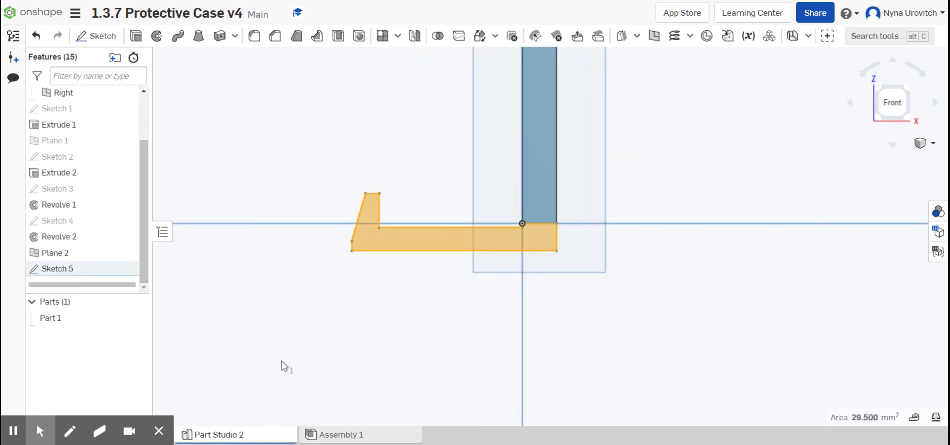
left_click(135, 38)
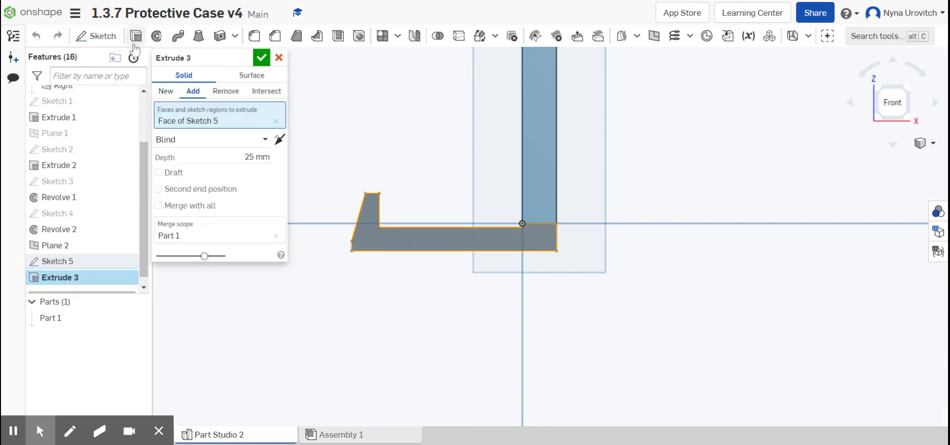
left_click(254, 157)
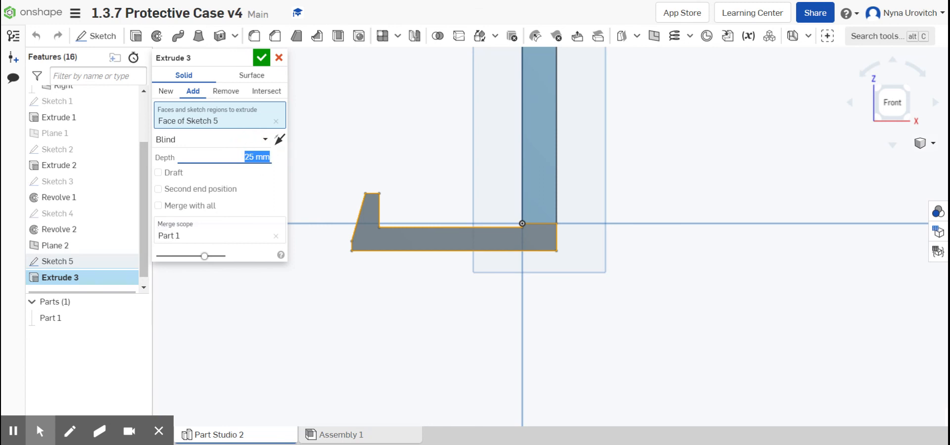
type("10")
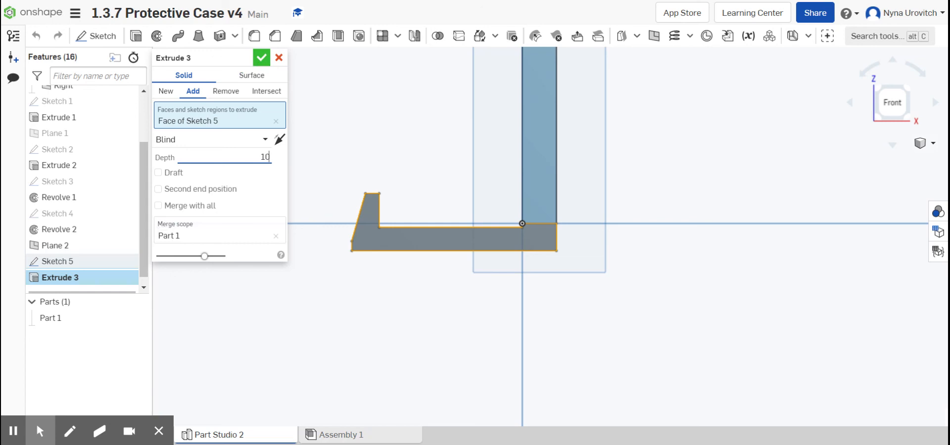
left_click(262, 58)
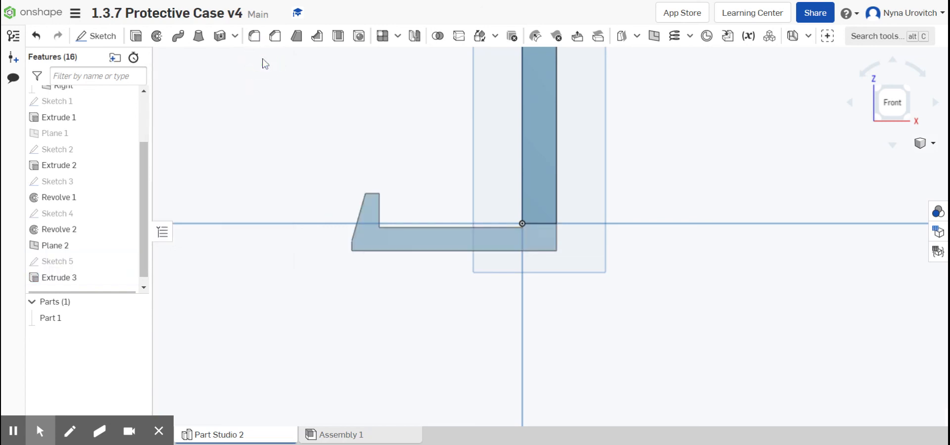
- Reverse the direction of the clip's extrusion
left_click(921, 142)
left_click(910, 159)
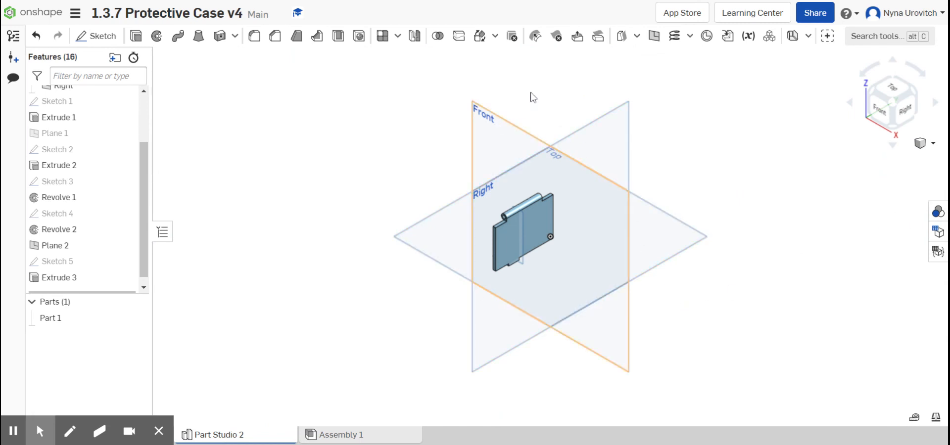
left_click(36, 38)
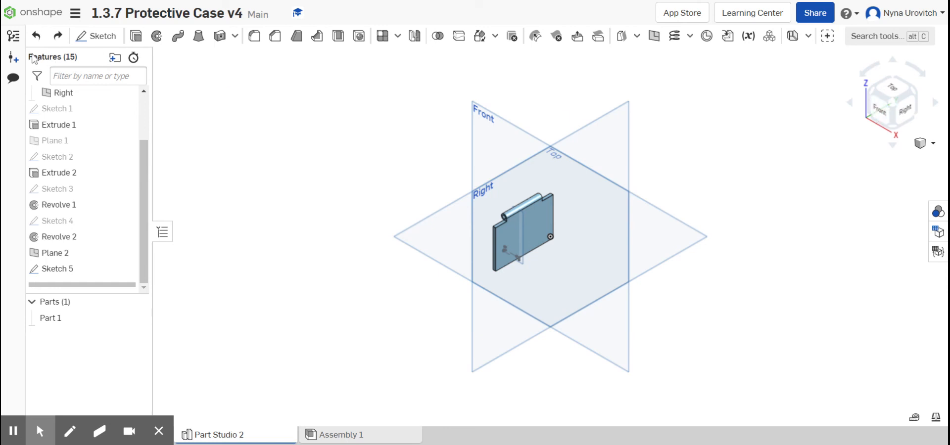
left_click(59, 37)
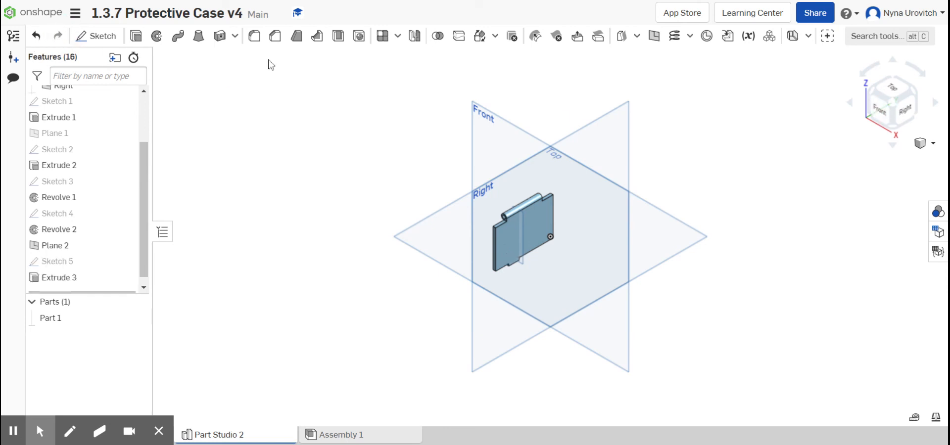
left_click(875, 119)
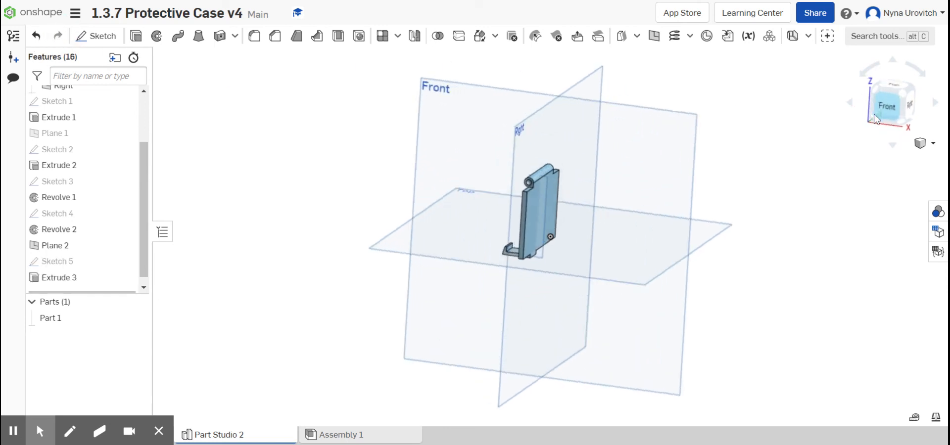
double_click(62, 280)
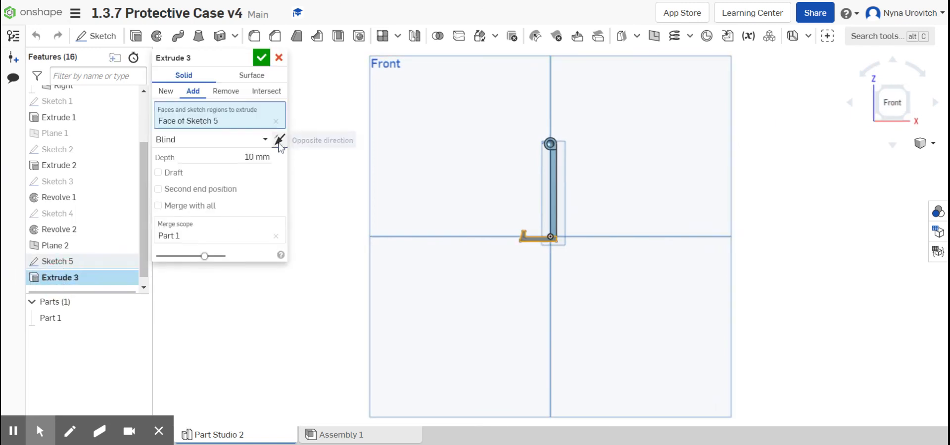
left_click(279, 143)
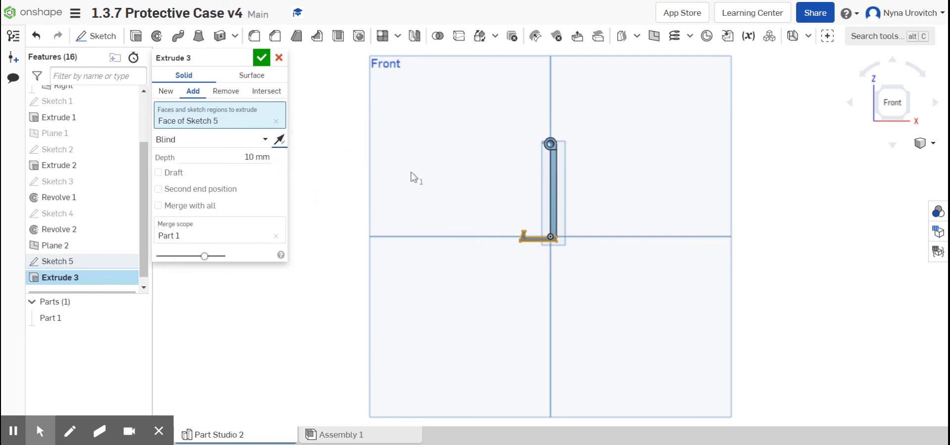
left_click(265, 60)
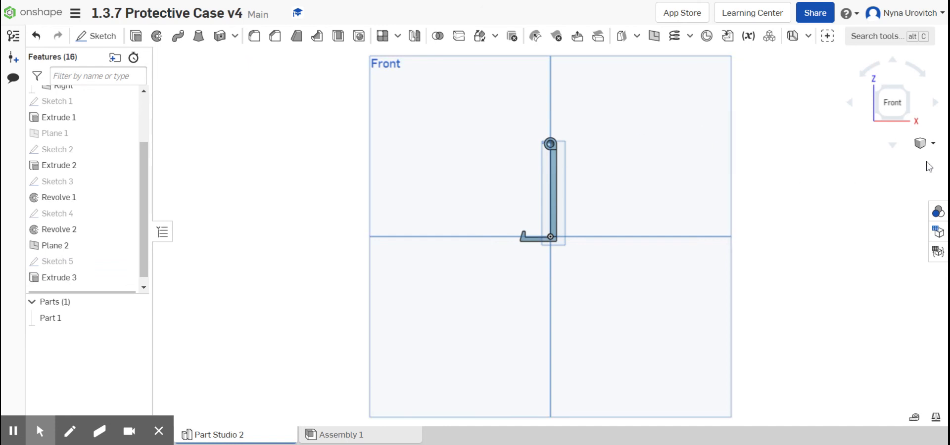
- Examine the clip's position along the plate's lower edge in isometric and right views
left_click(934, 144)
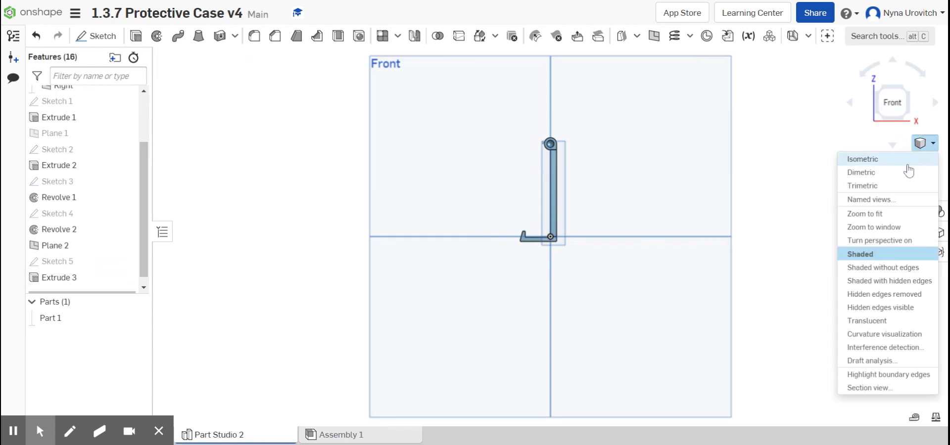
left_click(907, 157)
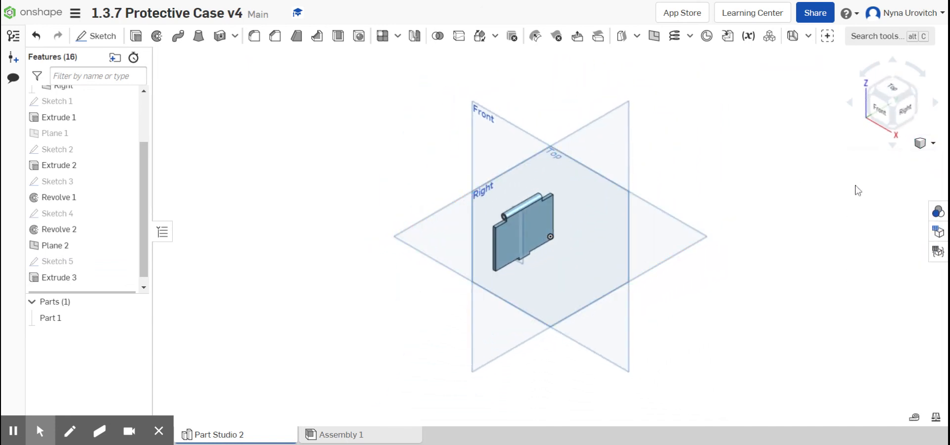
scroll(831, 187, "up", 3)
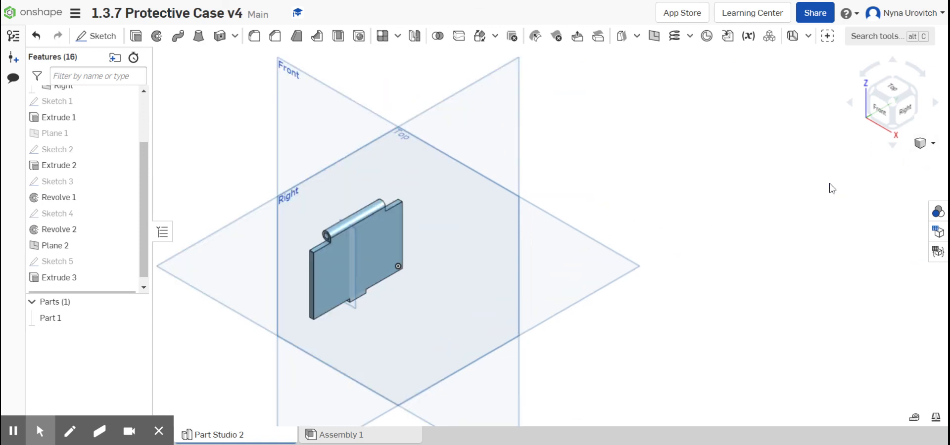
left_click(698, 218)
middle_click_drag(699, 221, 827, 187)
scroll(761, 204, "up", 3)
scroll(828, 187, "up", 3)
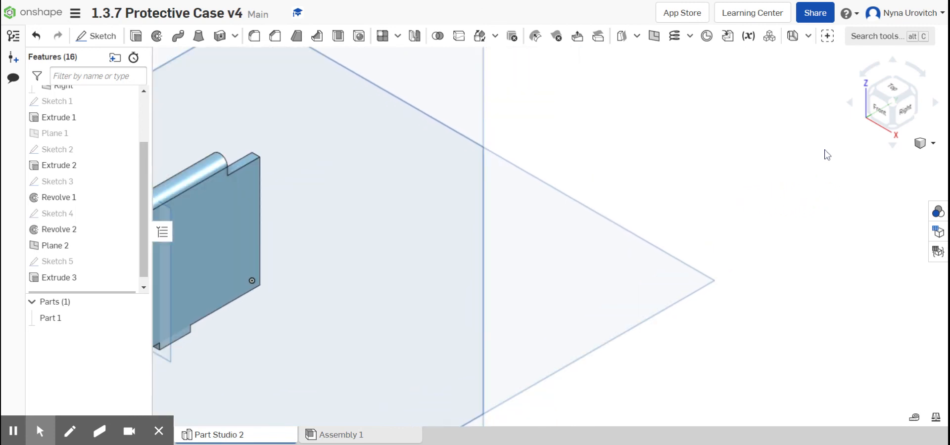
scroll(825, 153, "down", 3)
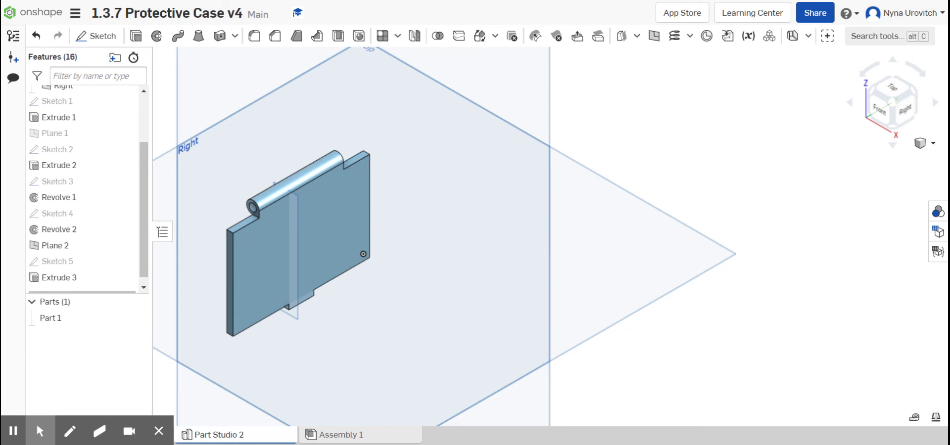
left_click(910, 112)
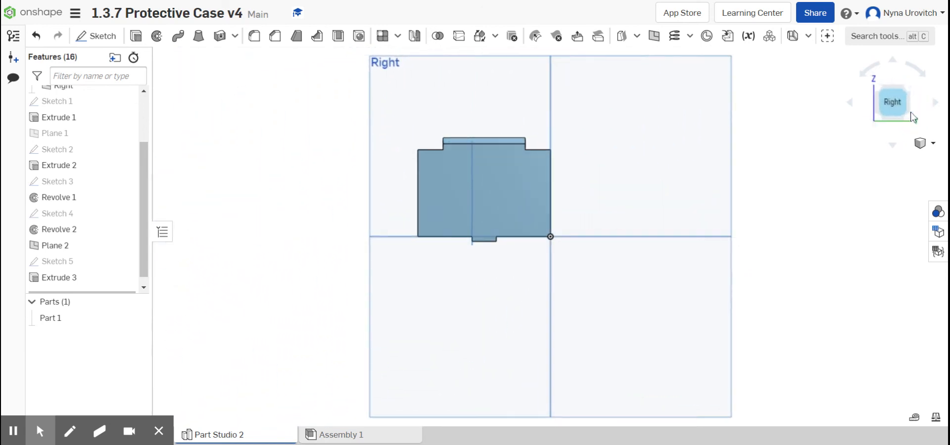